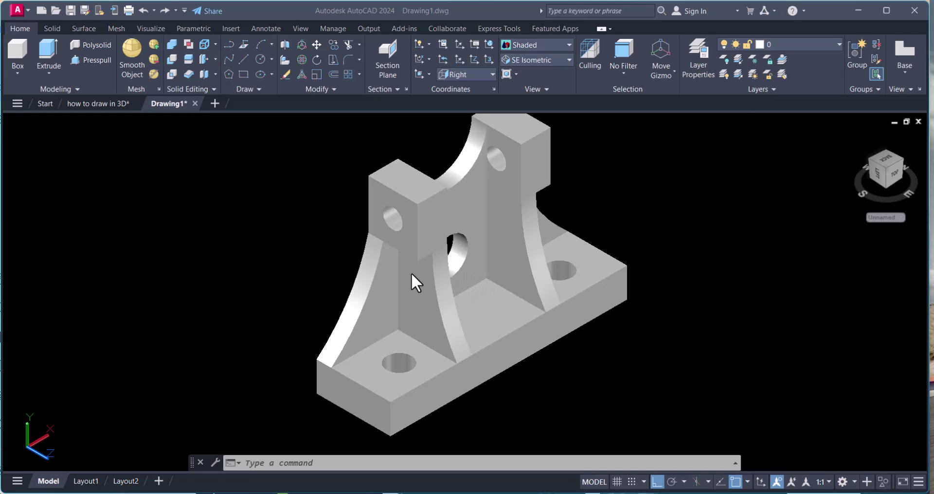
# Step: Pan and zoom in so the bracket's base plate and lower holes fill the view
pyautogui.moveTo(416, 273)
pyautogui.mouseDown(button='middle')
pyautogui.moveTo(482, 288)
pyautogui.moveTo(527, 325)
pyautogui.mouseUp(button='middle')
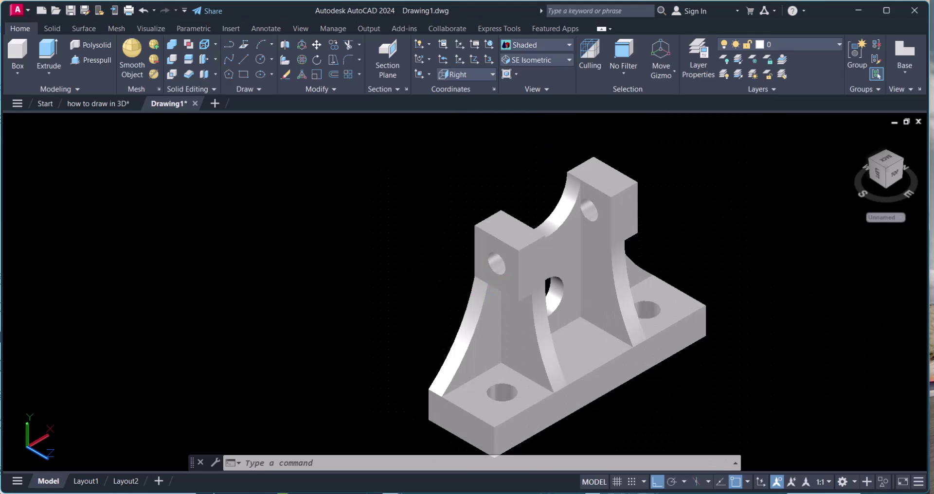
pyautogui.moveTo(504, 287); pyautogui.dragTo(447, 282, button='middle')
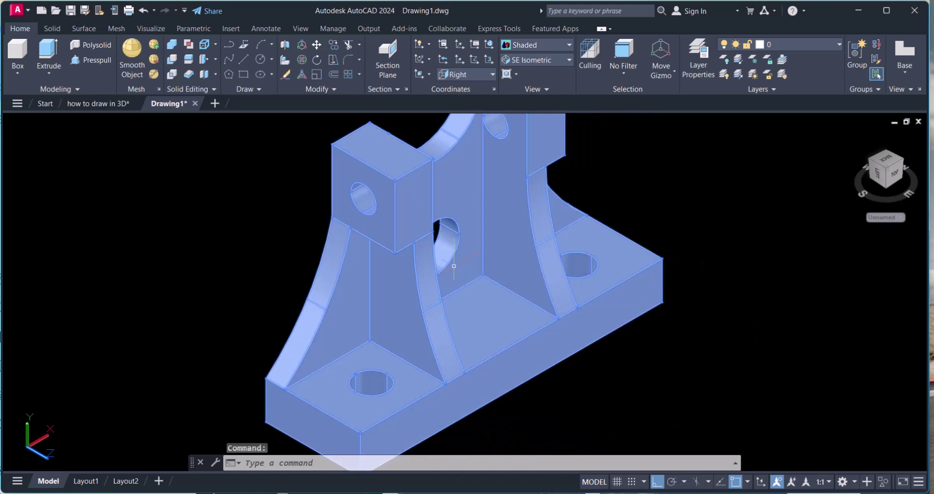
pyautogui.press('Escape')
pyautogui.scroll(2, 451, 282)
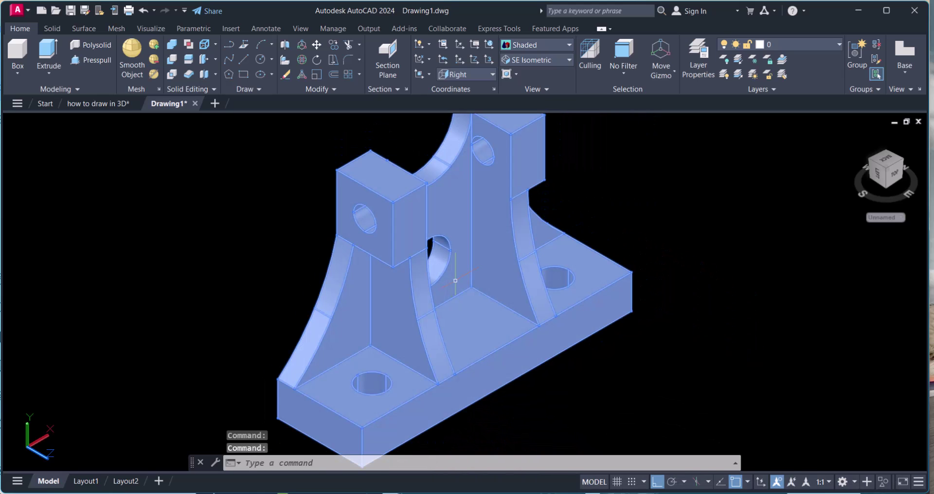
pyautogui.press('Escape')
pyautogui.press('Escape')
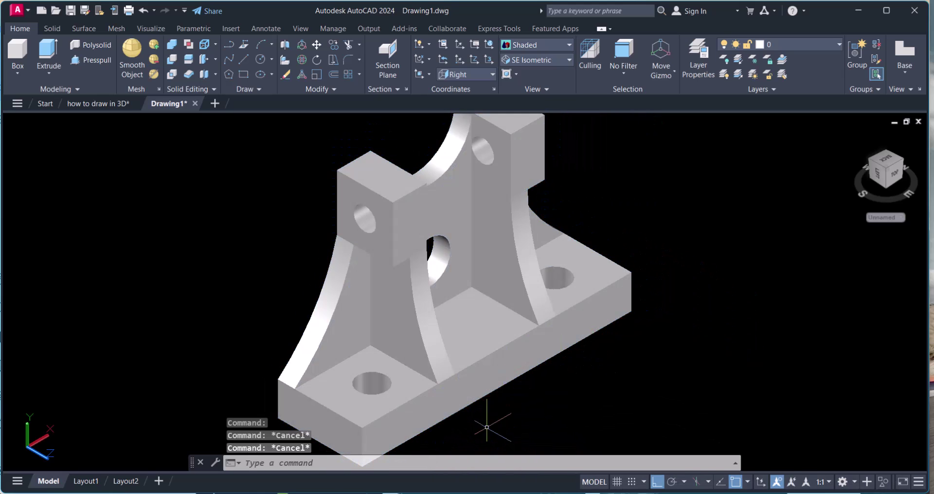
# Step: Window-select the whole bracket and set its colour to Yellow in Properties
pyautogui.press('Escape')
pyautogui.click(557, 383)
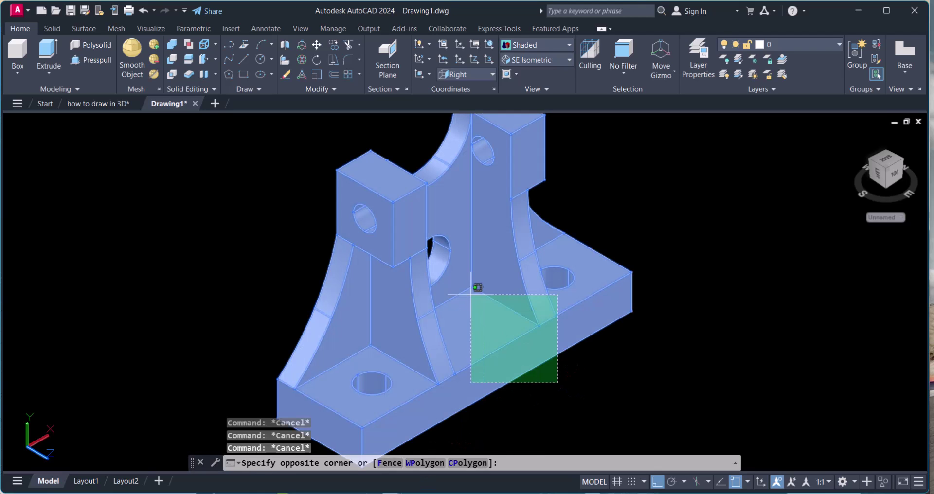
pyautogui.click(471, 294)
pyautogui.write('ch')
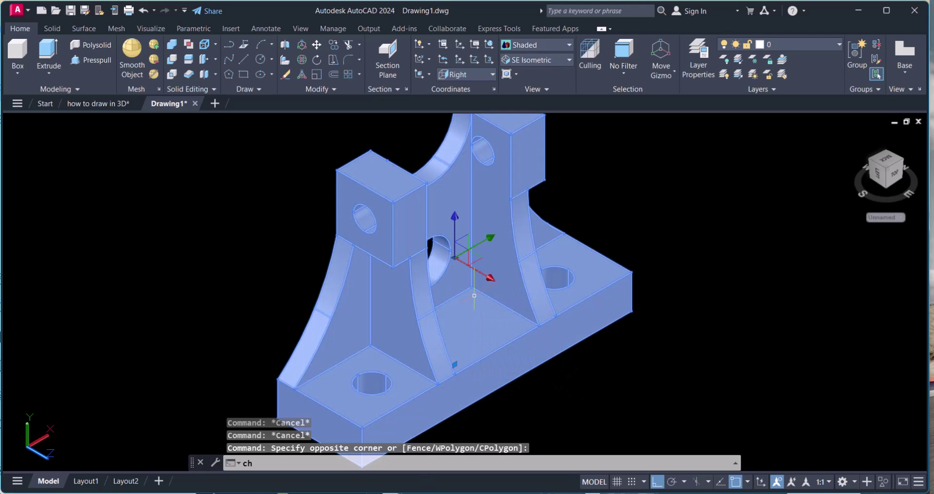
pyautogui.press('Return')
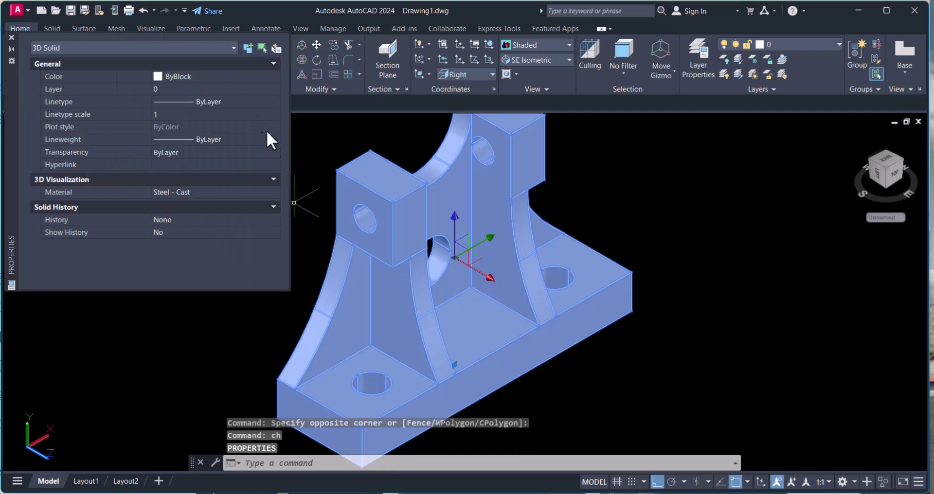
pyautogui.click(224, 76)
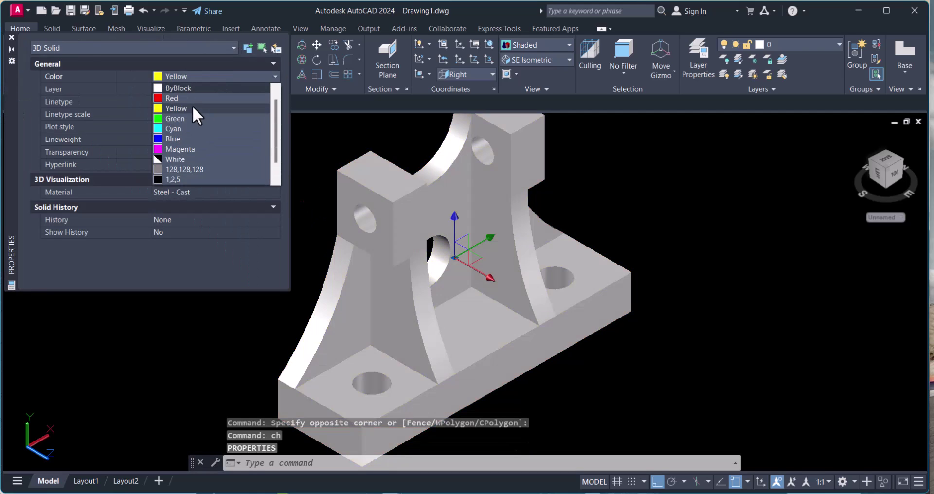
pyautogui.click(194, 108)
pyautogui.click(11, 38)
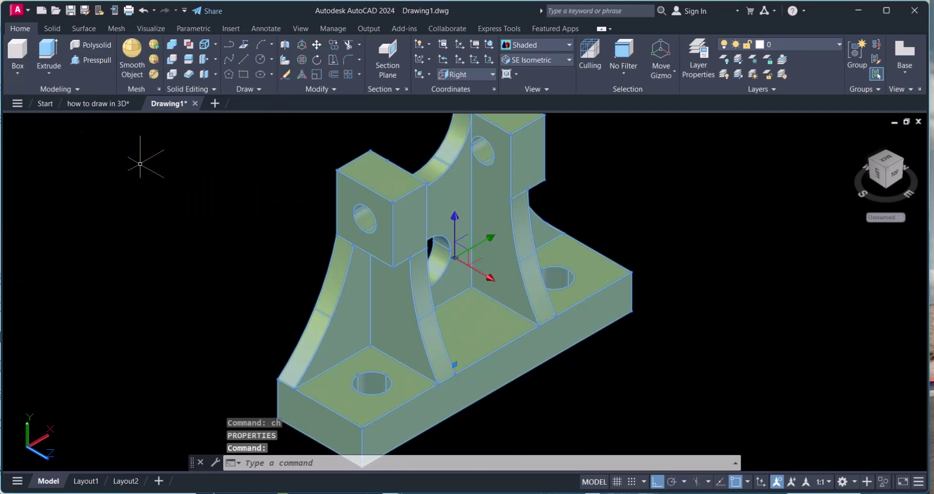
# Step: Deselect the yellow bracket and readjust the zoom
pyautogui.scroll(-1, 331, 248)
pyautogui.press('Escape')
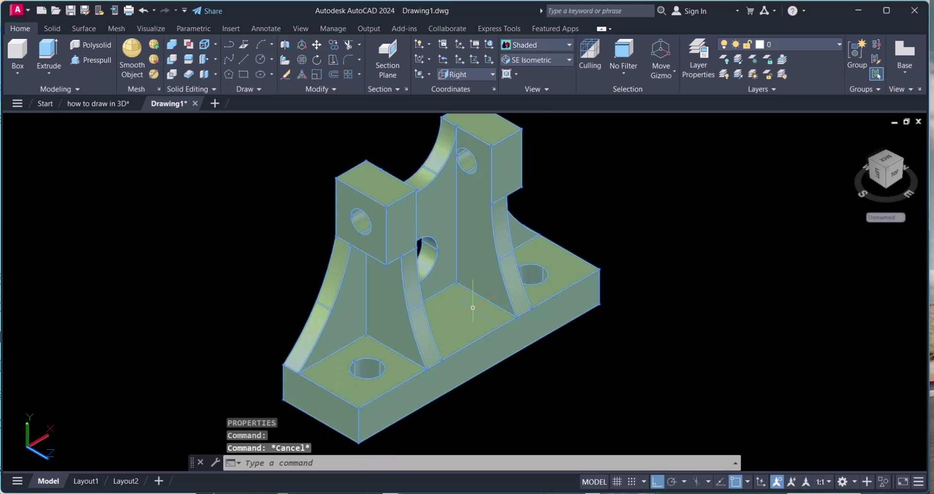
pyautogui.scroll(-2, 472, 308)
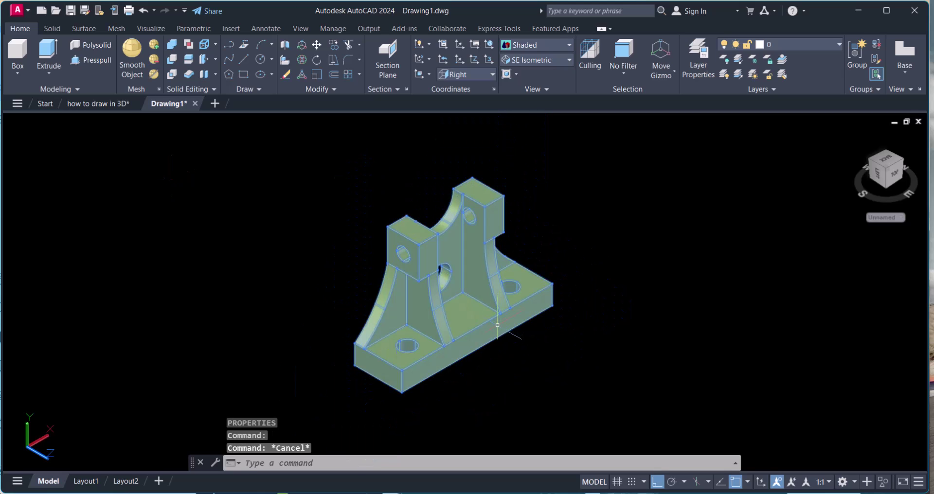
pyautogui.scroll(2, 433, 313)
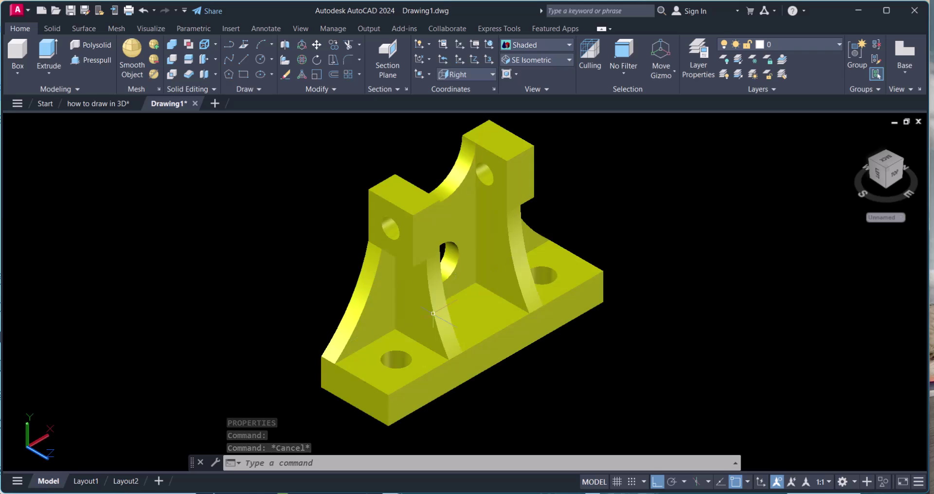
pyautogui.press('Escape')
pyautogui.scroll(2, 479, 355)
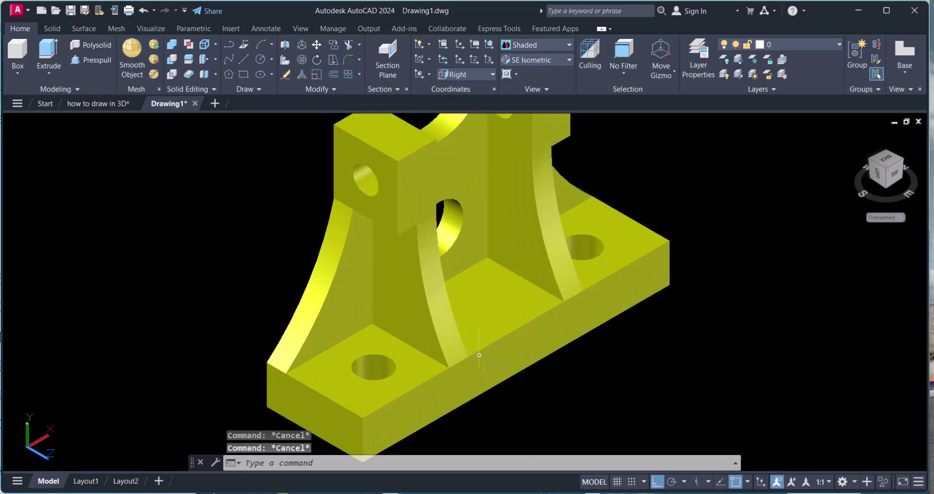
# Step: Zoom in on the yellow base plate and clear any selection, ready to pick its front face
pyautogui.click(480, 355)
pyautogui.press('Escape')
pyautogui.scroll(-2, 479, 355)
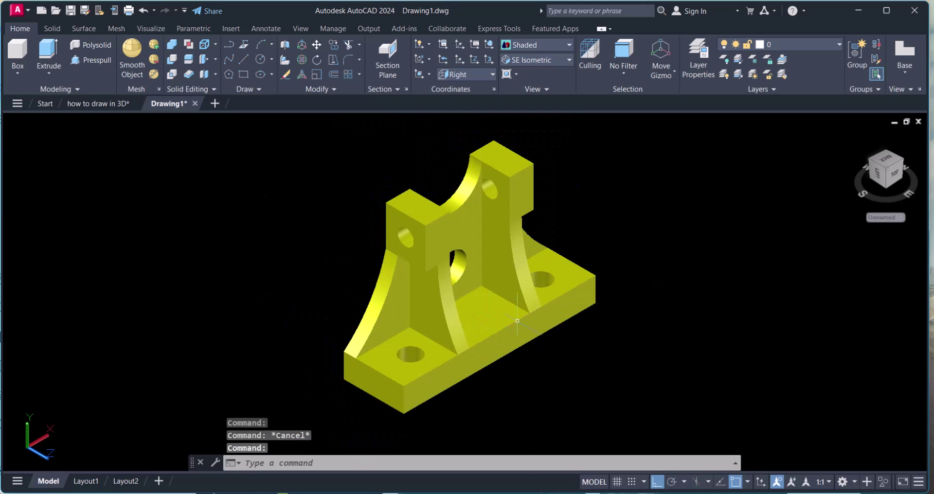
pyautogui.scroll(2, 477, 378)
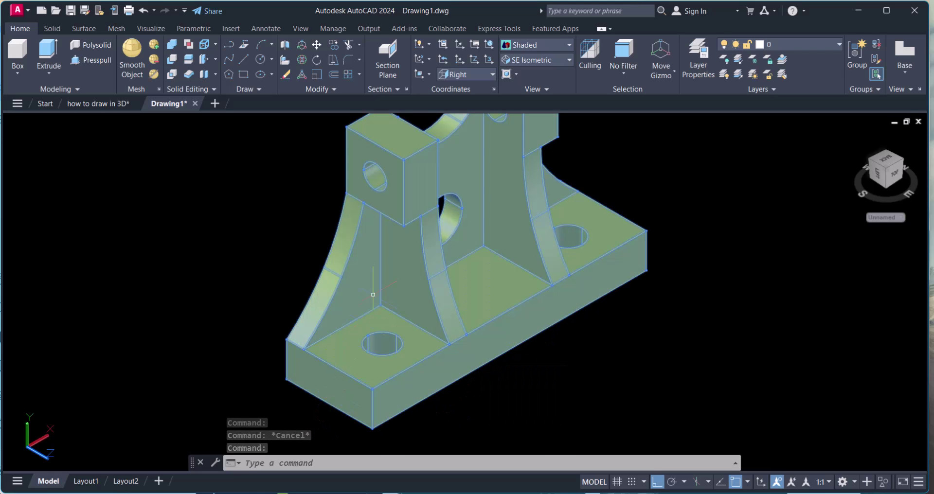
pyautogui.scroll(-2, 497, 322)
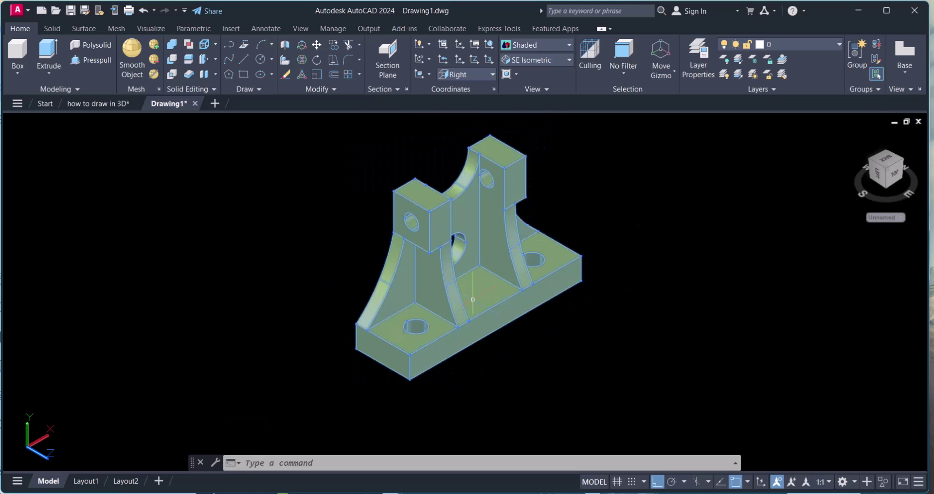
pyautogui.scroll(2, 491, 325)
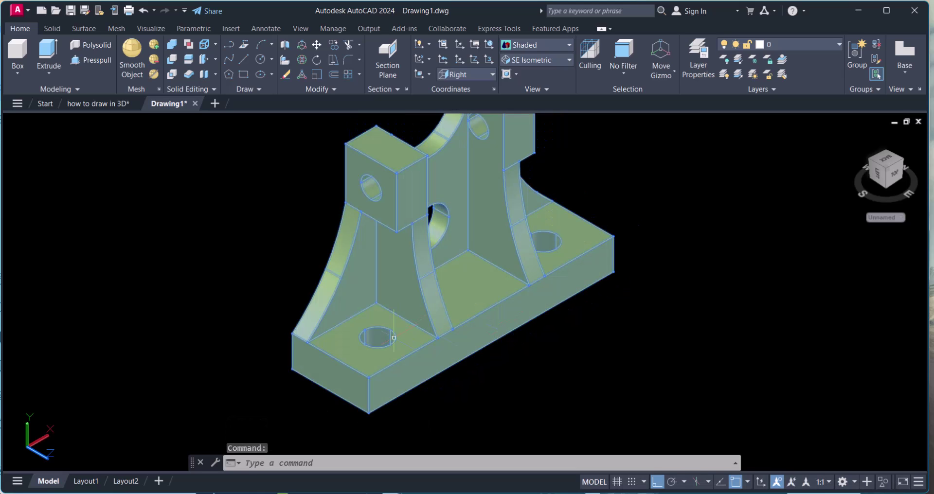
pyautogui.scroll(2, 394, 338)
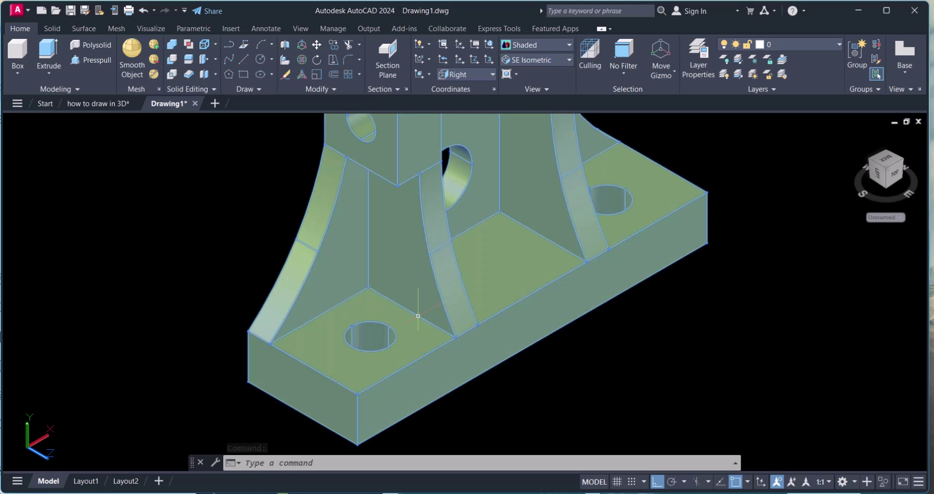
pyautogui.press('Escape')
pyautogui.click(301, 462)
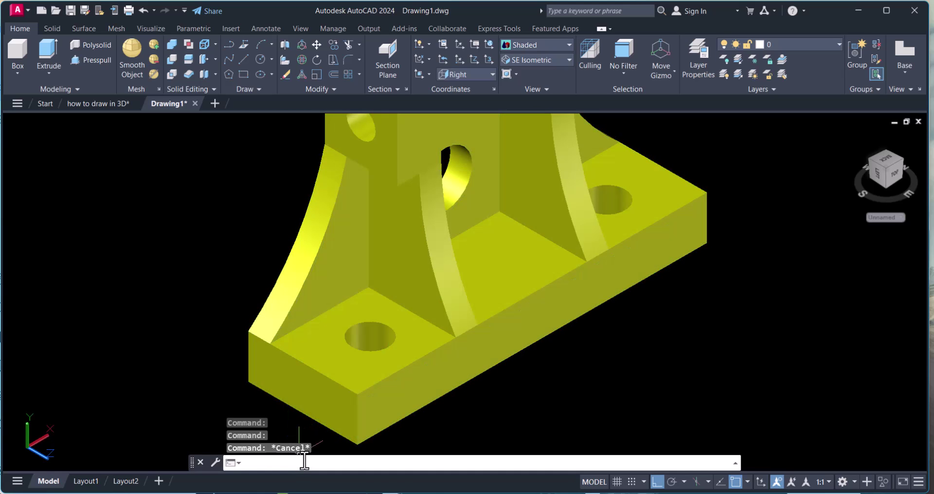
# Step: Colour the base plate's front face and left end face magenta
pyautogui.keyDown('ctrl'); pyautogui.click(465, 369); pyautogui.keyUp('ctrl')
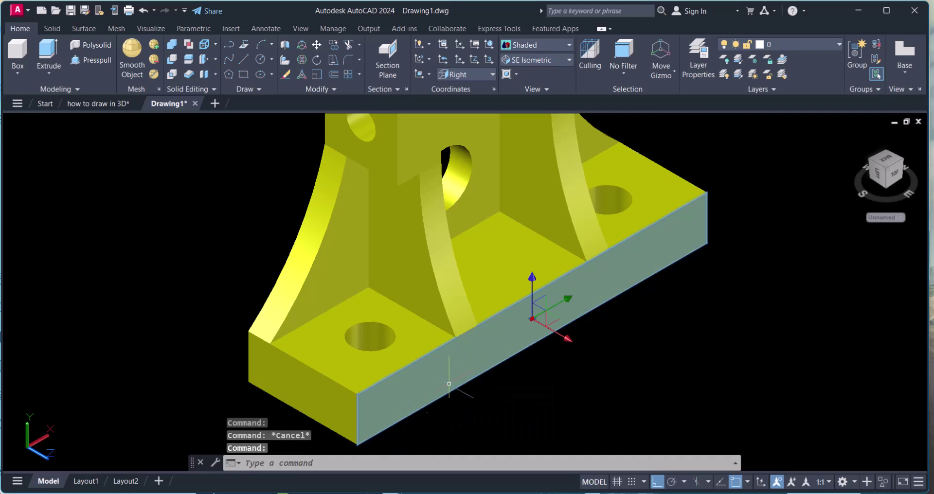
pyautogui.keyDown('ctrl'); pyautogui.click(325, 399); pyautogui.keyUp('ctrl')
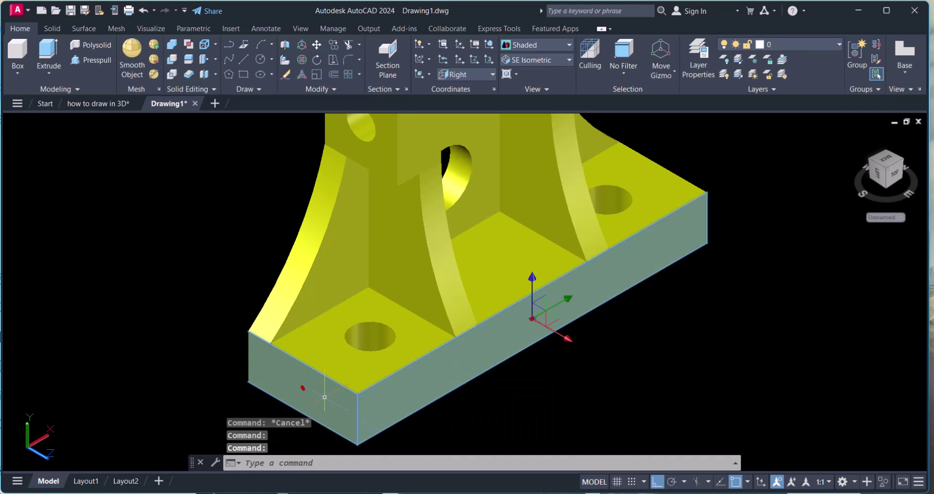
pyautogui.write('ch')
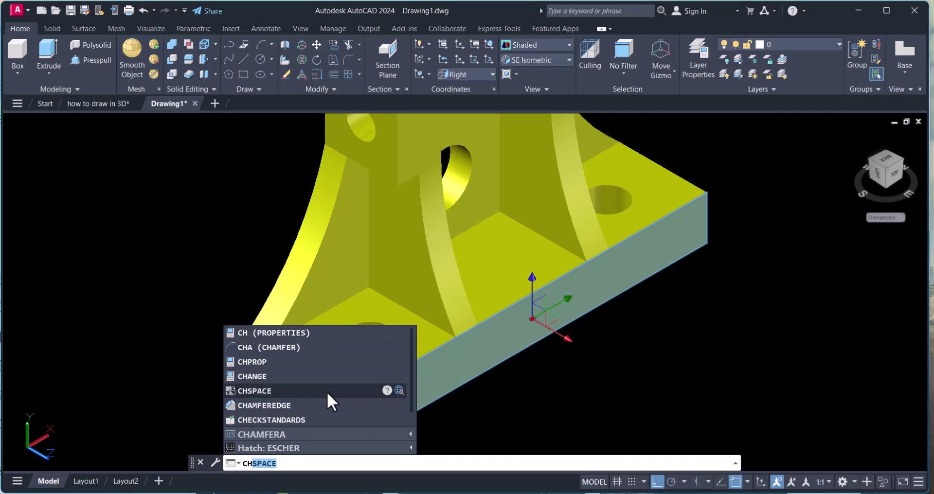
pyautogui.press('Return')
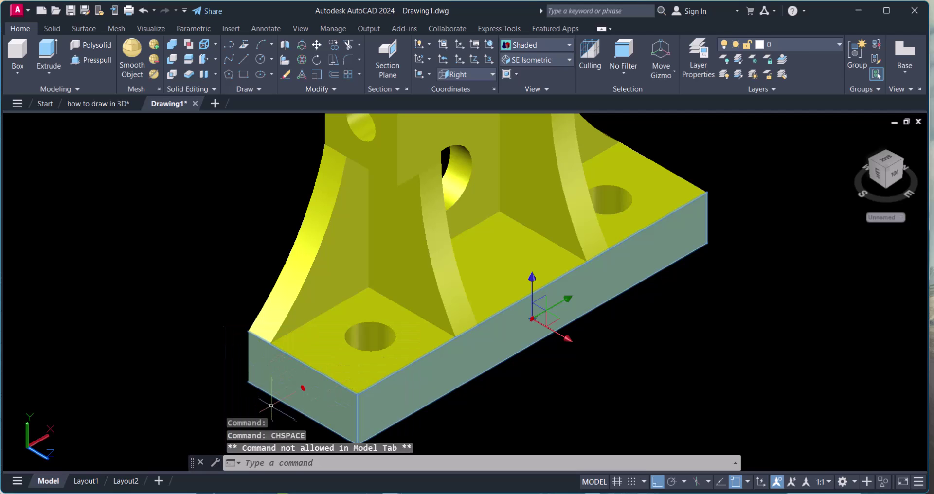
pyautogui.write('ch')
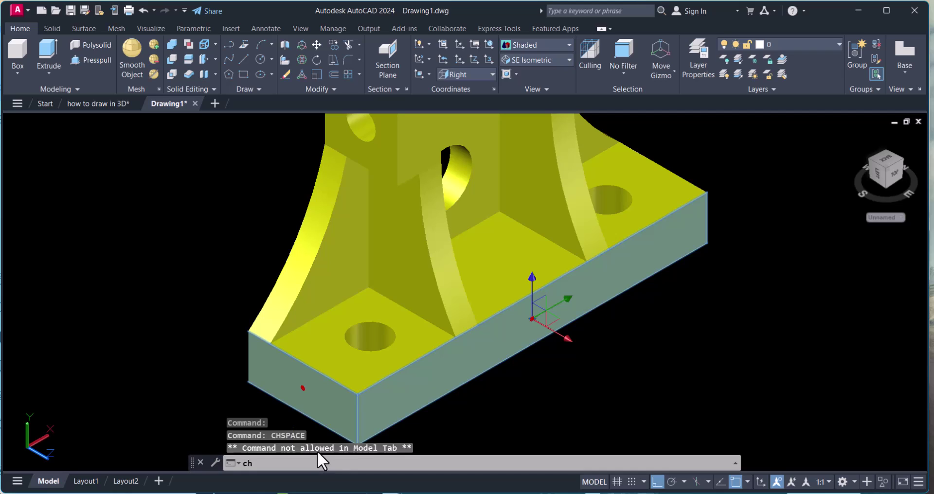
pyautogui.press('Return')
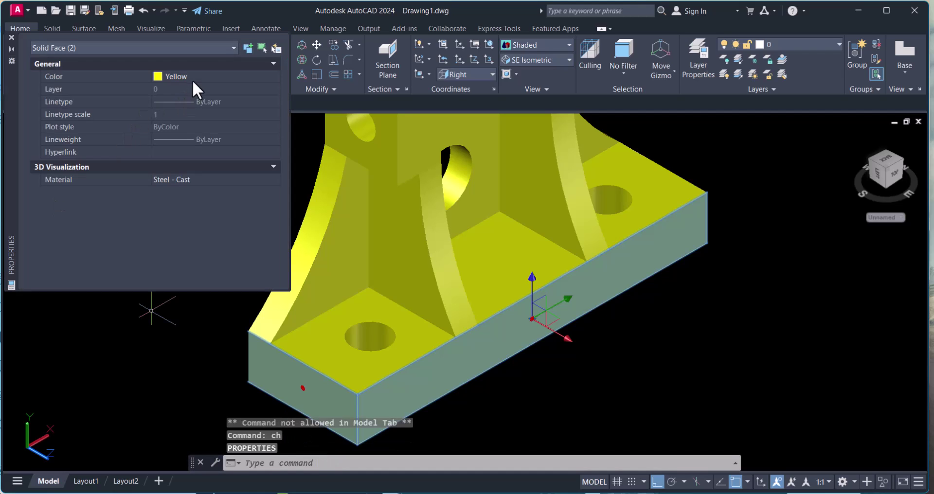
pyautogui.click(191, 78)
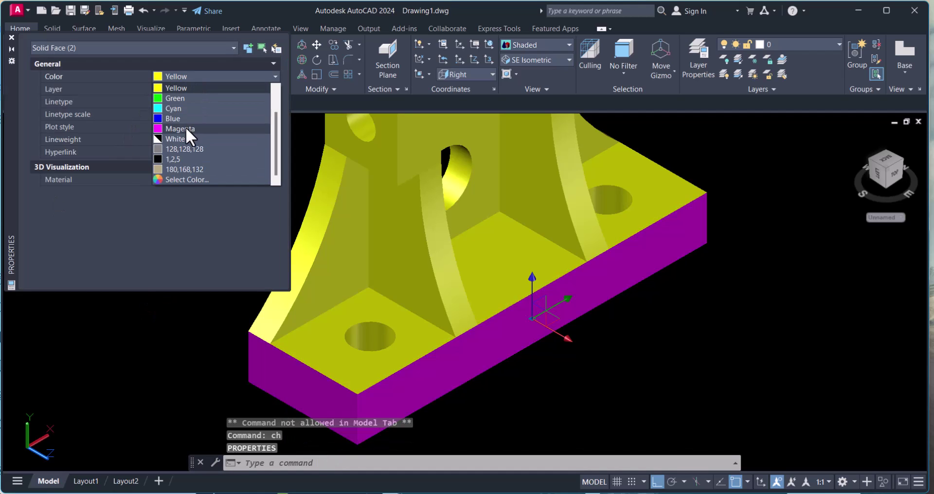
pyautogui.click(185, 128)
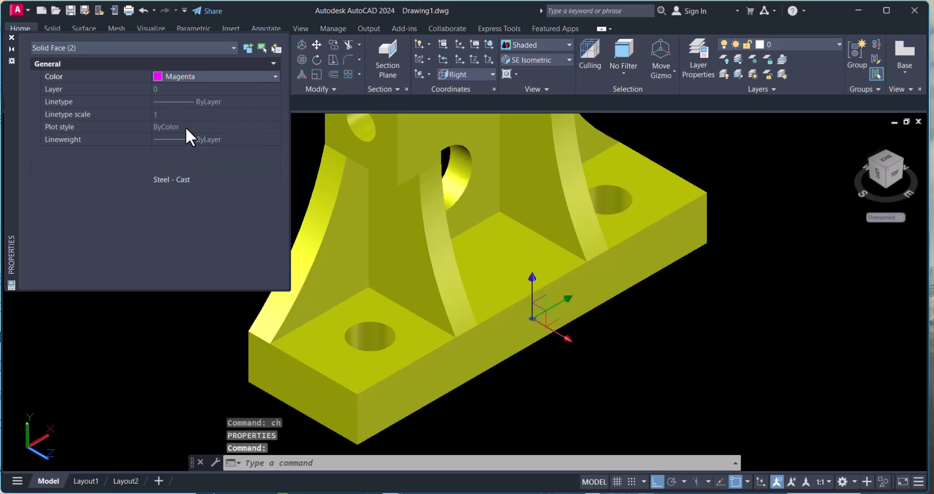
pyautogui.click(12, 37)
# Step: Cancel the stray selection window and zoom out slightly
pyautogui.click(626, 382)
pyautogui.press('Escape')
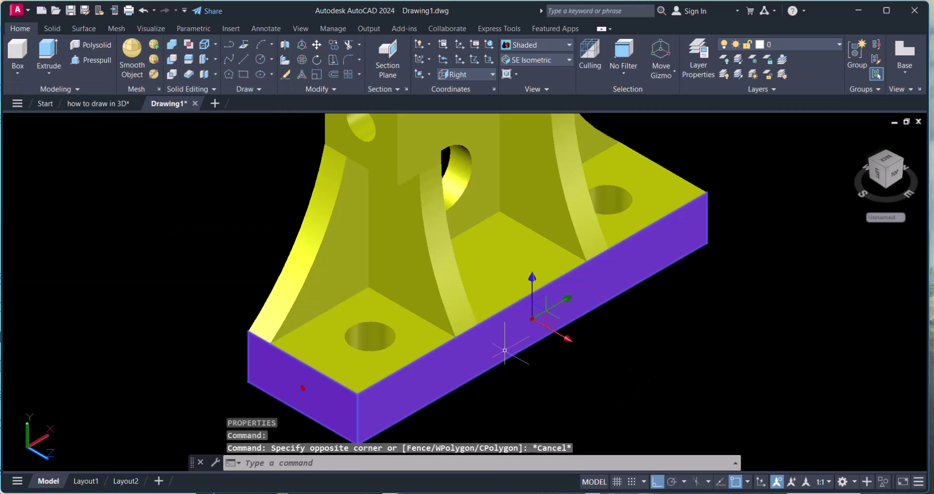
pyautogui.scroll(-2, 505, 350)
pyautogui.click(452, 307)
# Step: Pan and zoom to bring the ribs into view, clearing any selection
pyautogui.press('Escape')
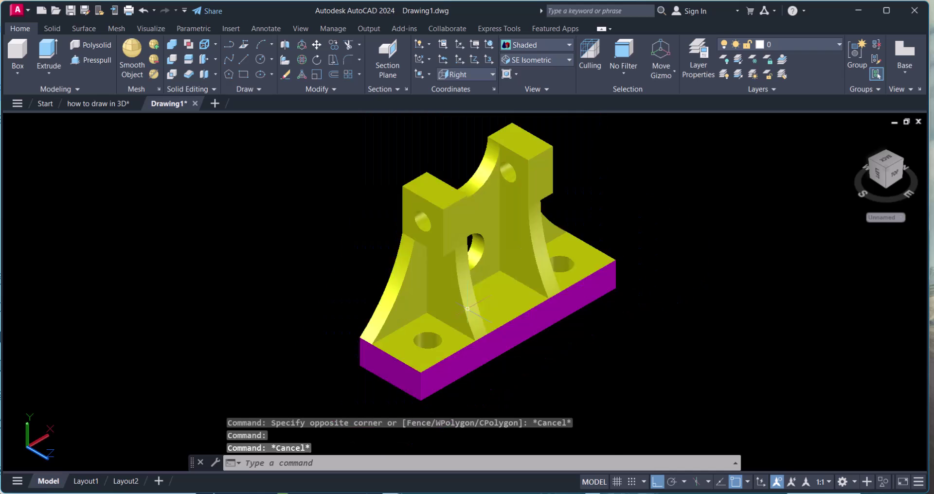
pyautogui.scroll(1, 459, 368)
pyautogui.scroll(1, 459, 368)
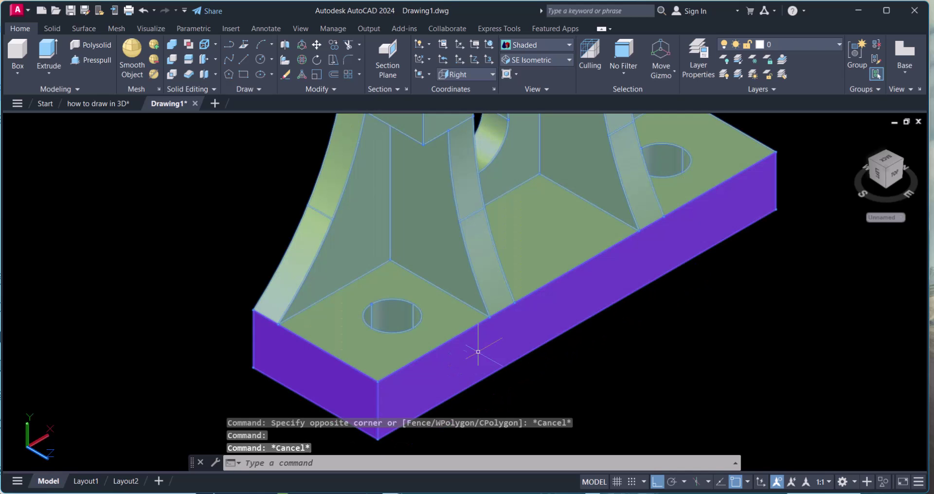
pyautogui.press('Escape')
pyautogui.scroll(1, 478, 351)
pyautogui.moveTo(417, 309); pyautogui.dragTo(436, 384, button='middle')
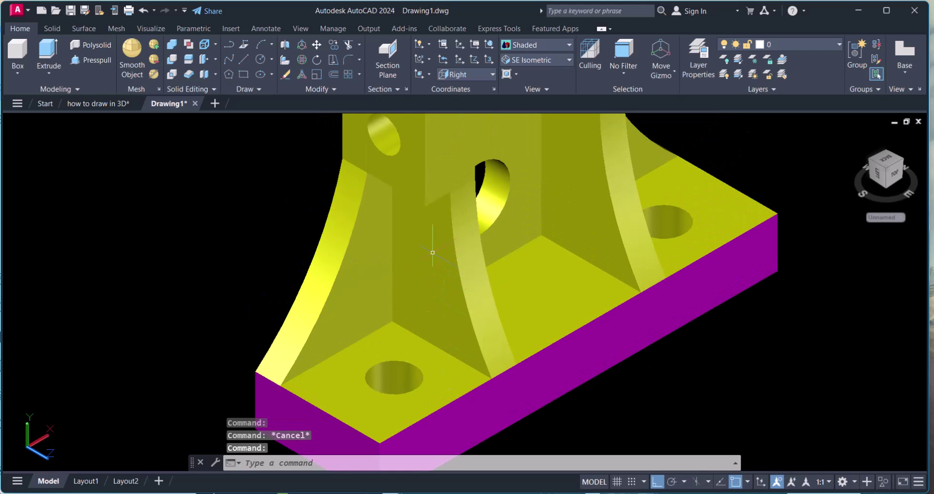
pyautogui.scroll(-1, 526, 273)
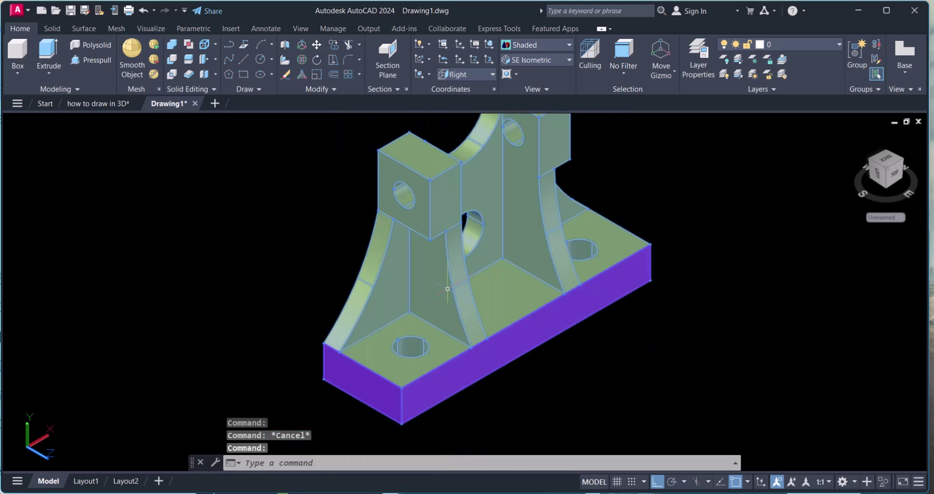
pyautogui.scroll(1, 459, 288)
pyautogui.press('Escape')
pyautogui.press('Escape')
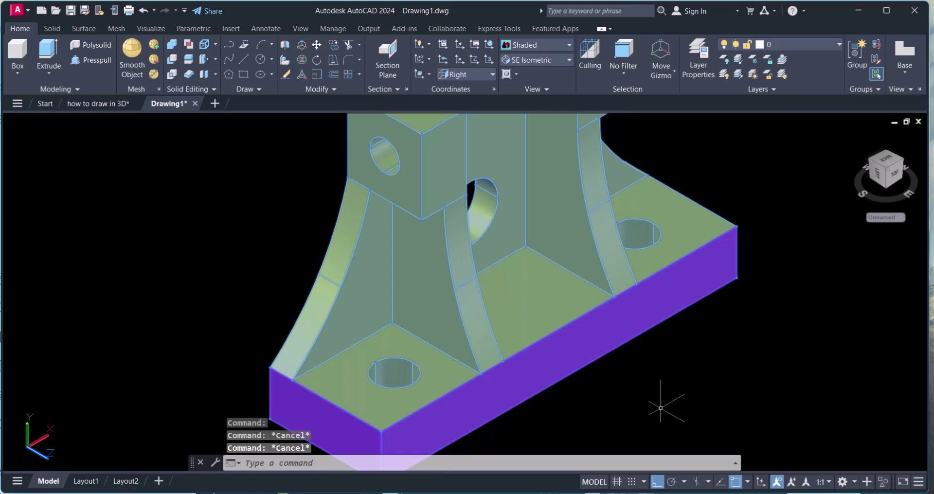
pyautogui.press('Escape')
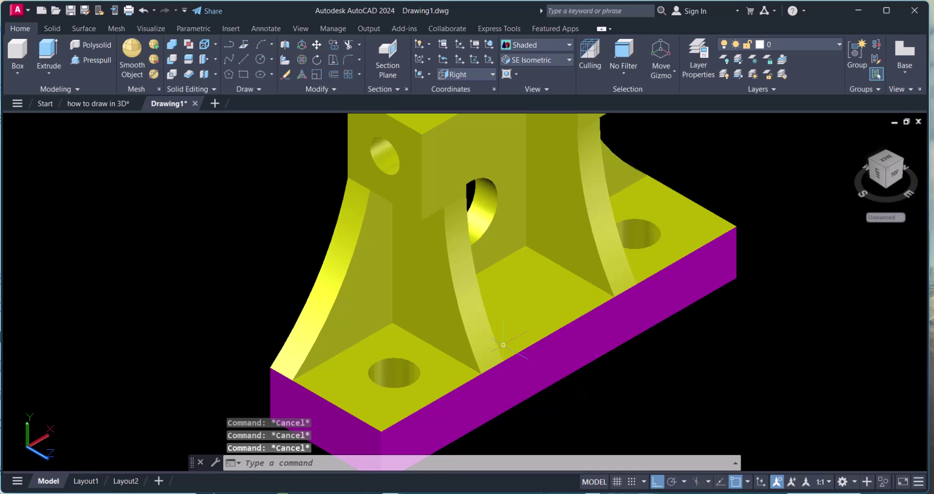
# Step: Colour the two flat faces between the ribs blue
pyautogui.keyDown('ctrl'); pyautogui.click(437, 288); pyautogui.keyUp('ctrl')
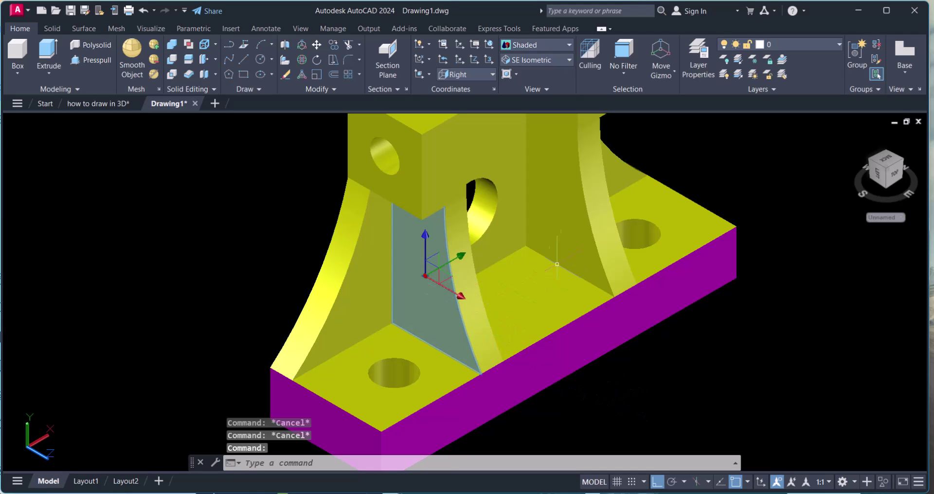
pyautogui.keyDown('ctrl'); pyautogui.click(573, 228); pyautogui.keyUp('ctrl')
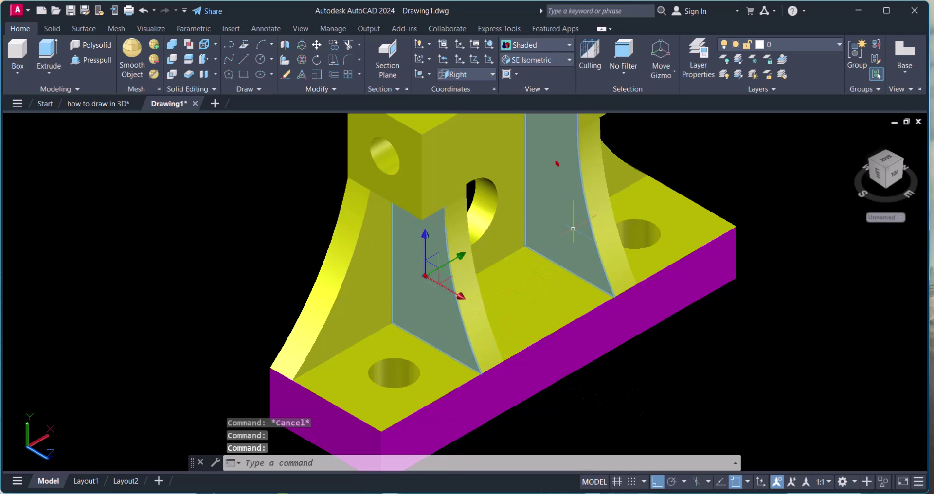
pyautogui.write('CH')
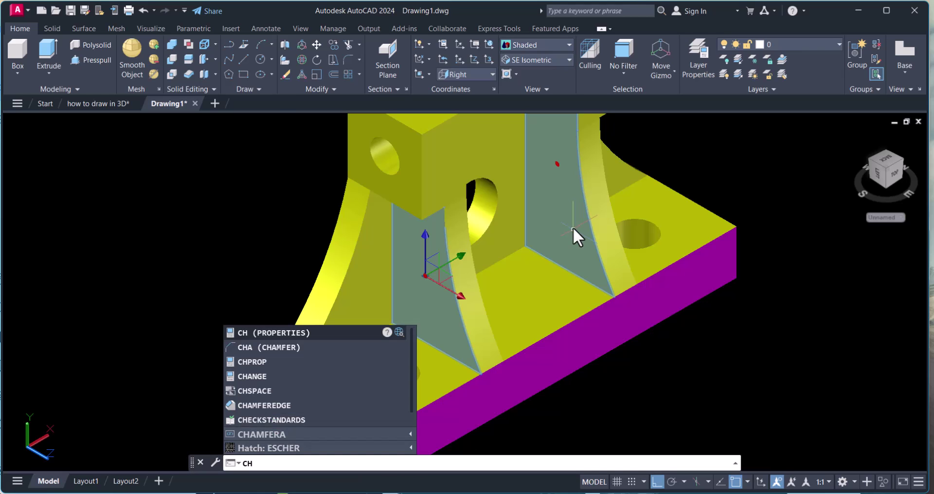
pyautogui.press('Return')
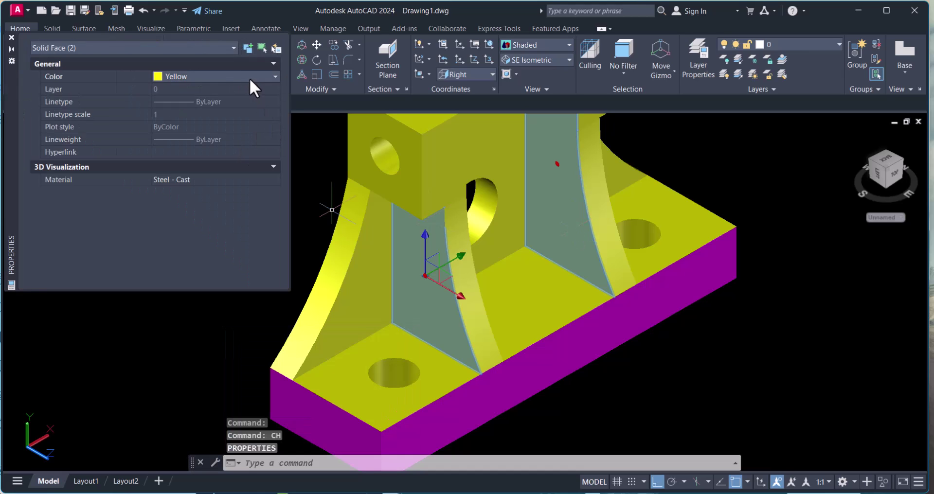
pyautogui.click(249, 77)
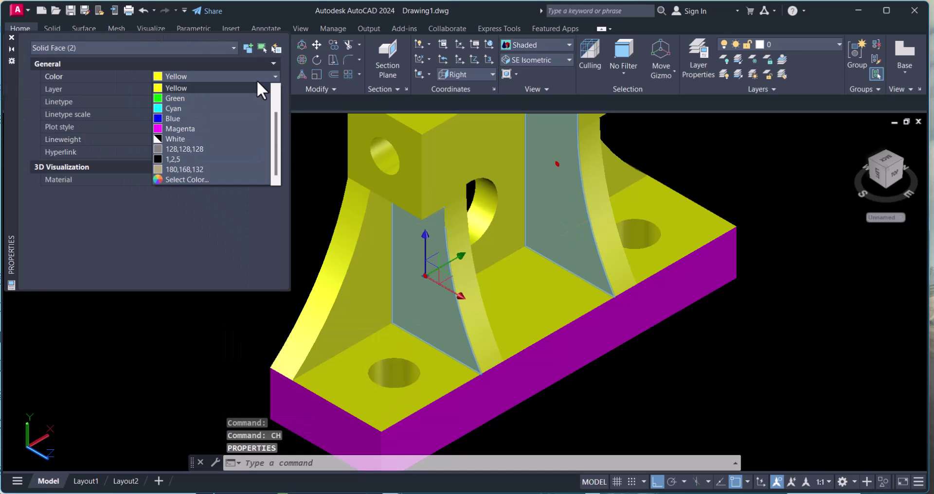
pyautogui.click(197, 118)
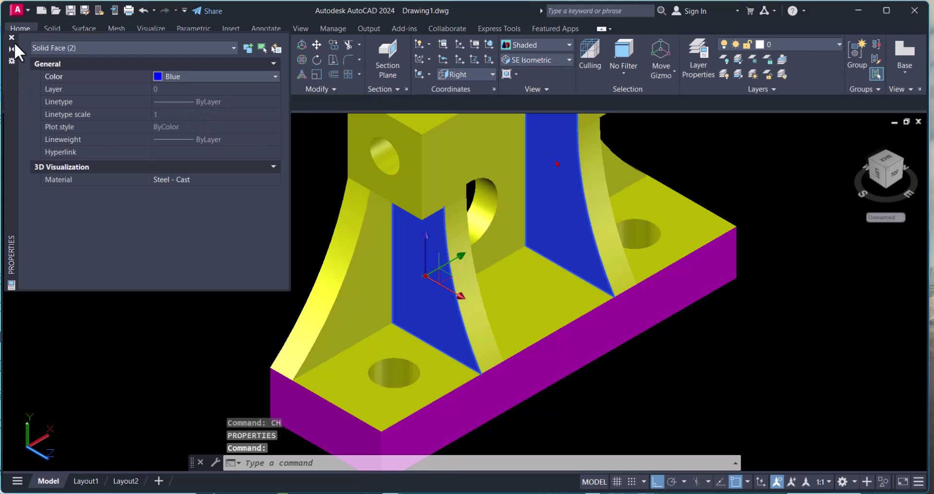
pyautogui.click(671, 387)
pyautogui.press('Escape')
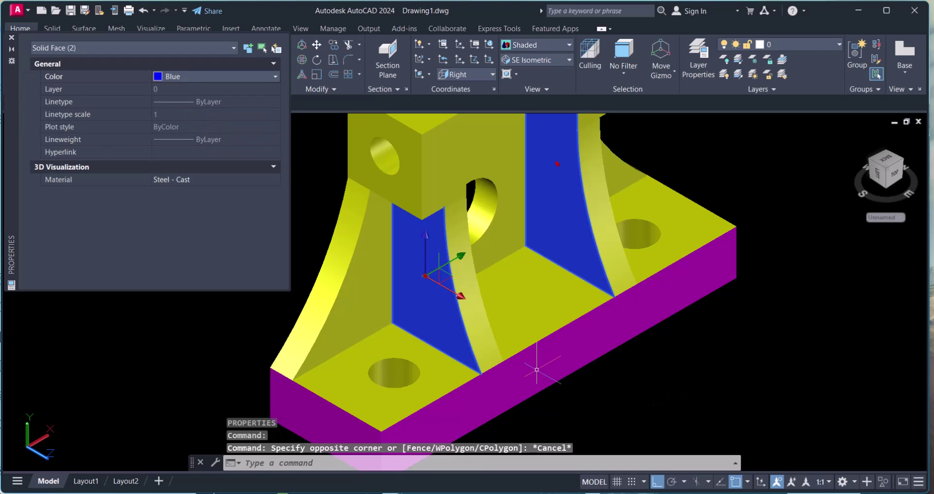
pyautogui.scroll(-2, 564, 321)
# Step: Deselect the blue faces and pan the model to frame the upper blocks
pyautogui.press('Escape')
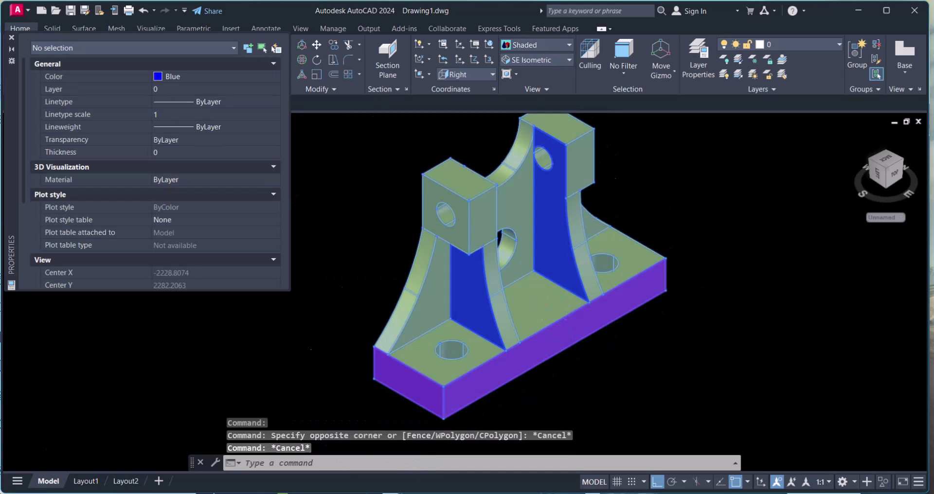
pyautogui.scroll(1, 560, 306)
pyautogui.scroll(-1, 559, 306)
pyautogui.moveTo(583, 311); pyautogui.dragTo(619, 344, button='middle')
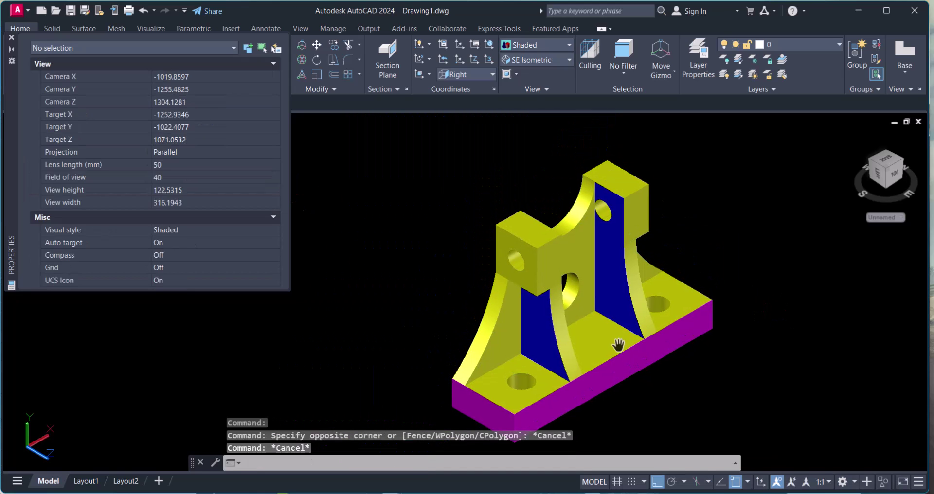
pyautogui.scroll(2, 655, 188)
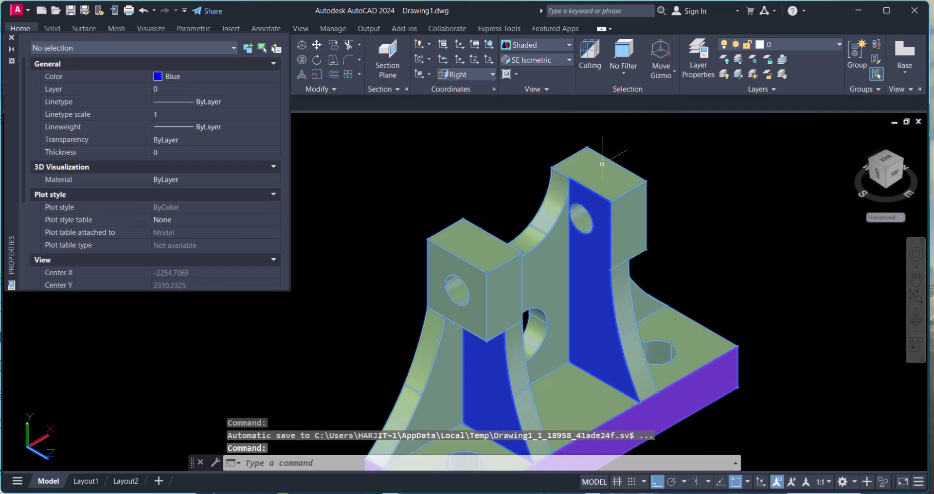
pyautogui.press('Escape')
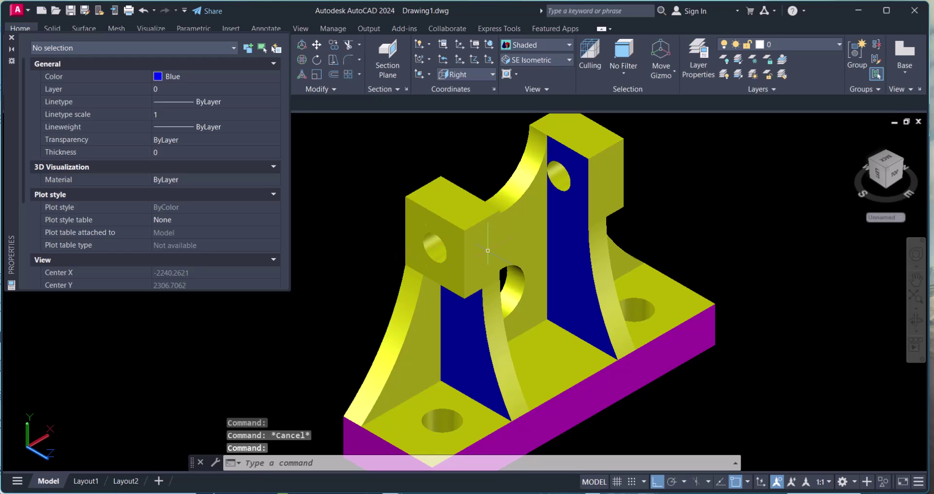
# Step: Colour the top and side faces of both upper blocks red
pyautogui.keyDown('ctrl'); pyautogui.click(459, 204); pyautogui.keyUp('ctrl')
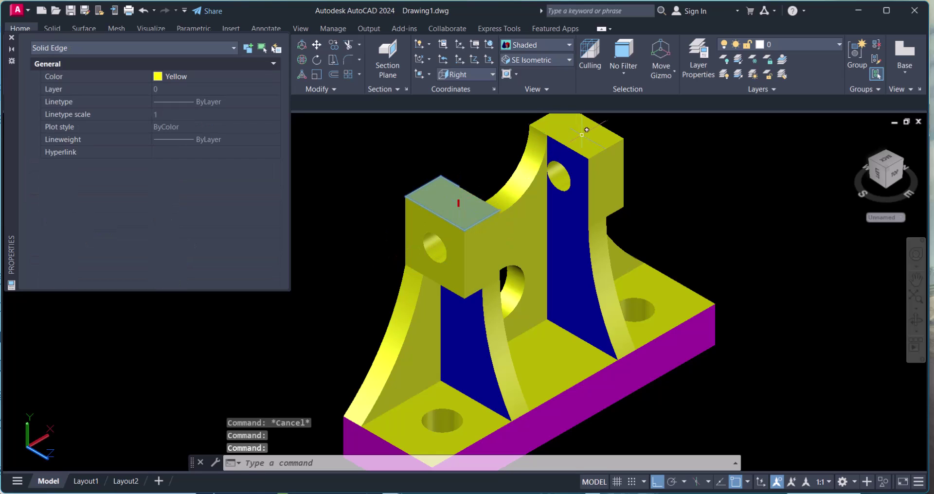
pyautogui.keyDown('ctrl'); pyautogui.click(576, 132); pyautogui.keyUp('ctrl')
pyautogui.keyDown('ctrl'); pyautogui.click(606, 183); pyautogui.keyUp('ctrl')
pyautogui.keyDown('ctrl'); pyautogui.click(491, 251); pyautogui.keyUp('ctrl')
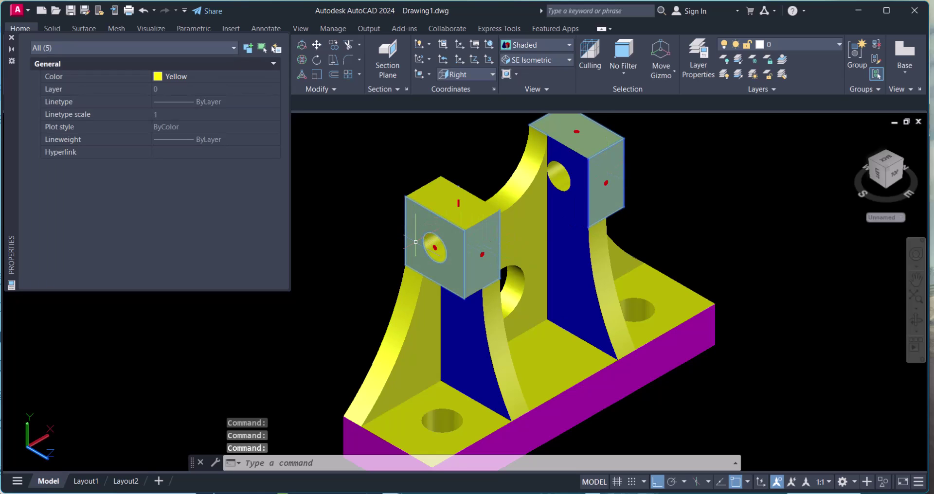
pyautogui.click(188, 75)
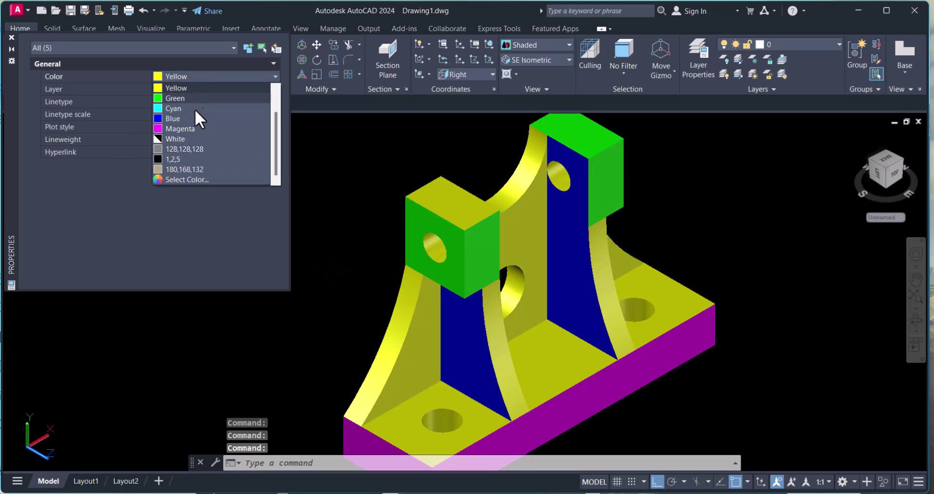
pyautogui.click(171, 106)
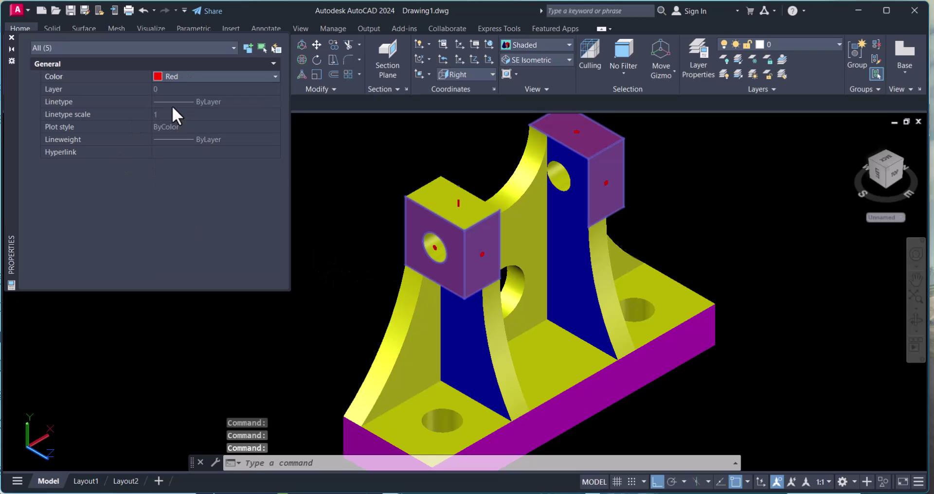
# Step: Make the left block's remaining top face red too, then deselect
pyautogui.keyDown('ctrl'); pyautogui.click(466, 212); pyautogui.keyUp('ctrl')
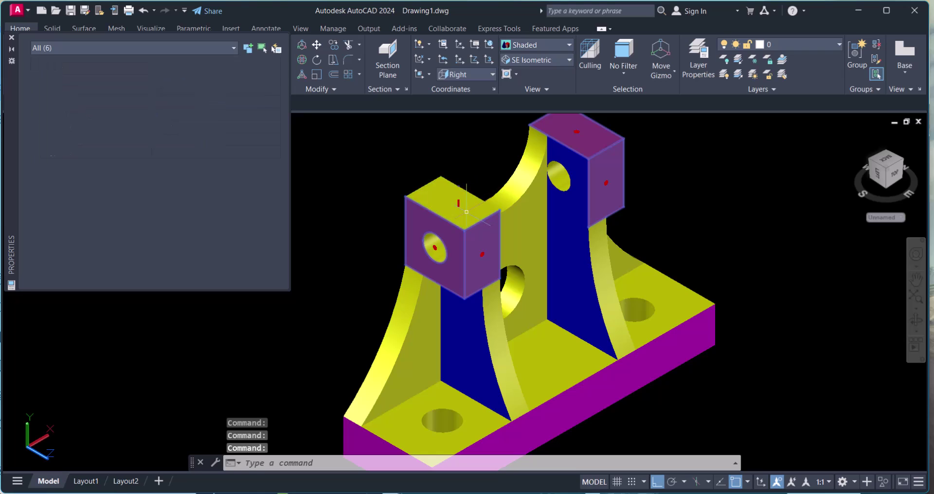
pyautogui.click(232, 75)
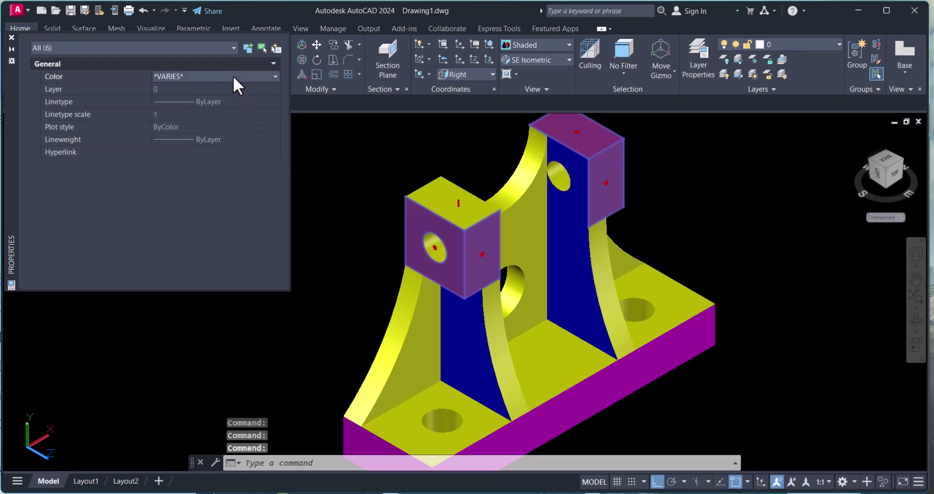
pyautogui.scroll(1, 190, 106)
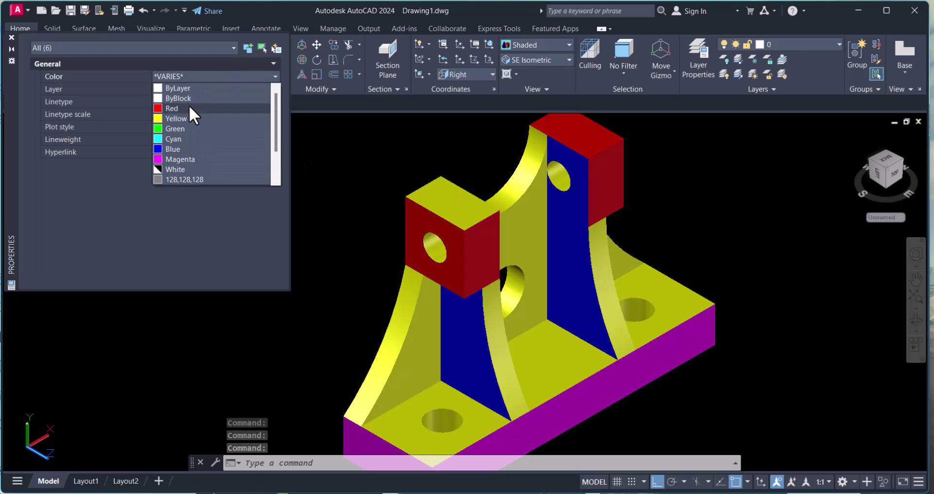
pyautogui.click(188, 106)
pyautogui.press('Escape')
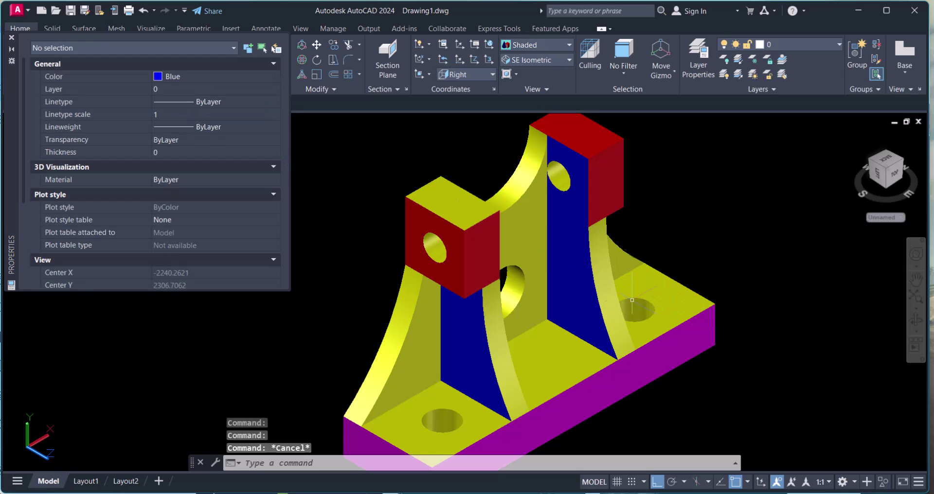
pyautogui.scroll(-2, 614, 292)
pyautogui.press('Escape')
pyautogui.press('Escape')
pyautogui.scroll(2, 493, 233)
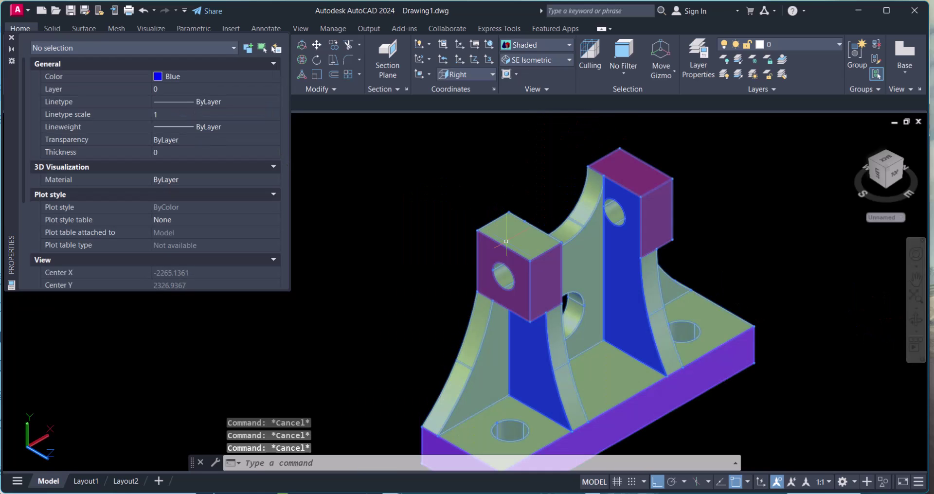
# Step: Close the Properties palette and zoom to frame the left ribs
pyautogui.hotkey('ctrl', '1')
pyautogui.scroll(-1, 491, 305)
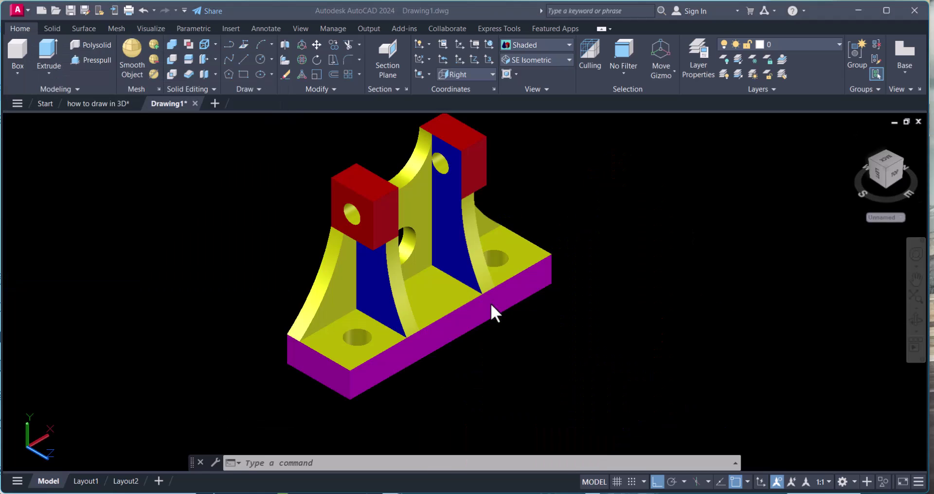
pyautogui.scroll(3, 413, 309)
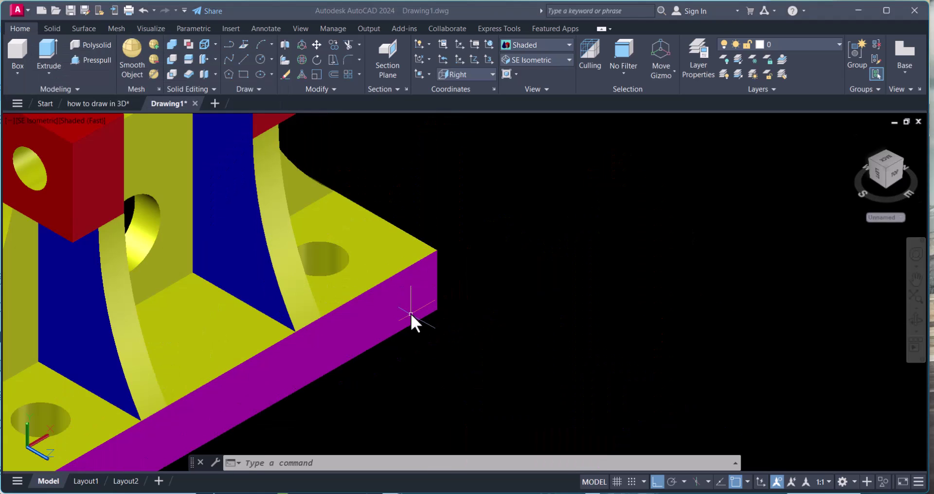
pyautogui.scroll(-4, 410, 313)
pyautogui.scroll(1, 370, 311)
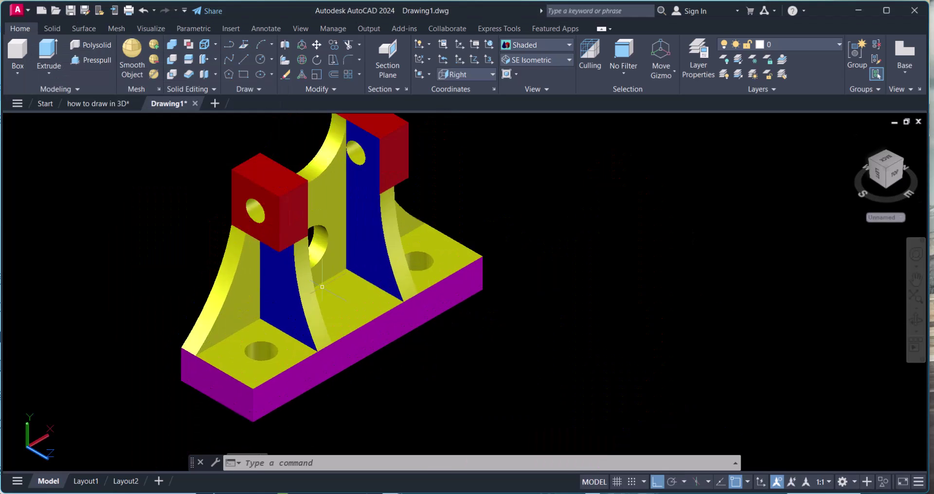
pyautogui.scroll(1, 361, 308)
pyautogui.scroll(1, 387, 318)
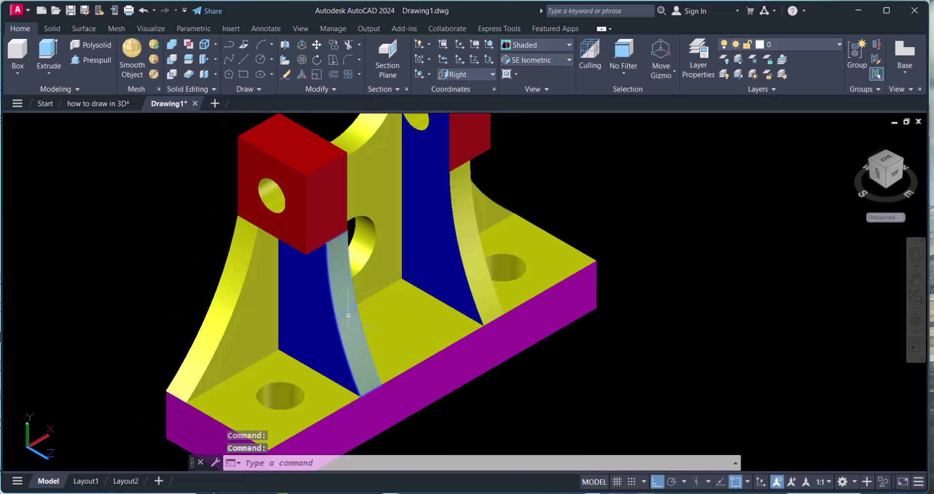
# Step: Colour the middle and left ribs' curved faces bright green, index colour 90
pyautogui.press('Return')
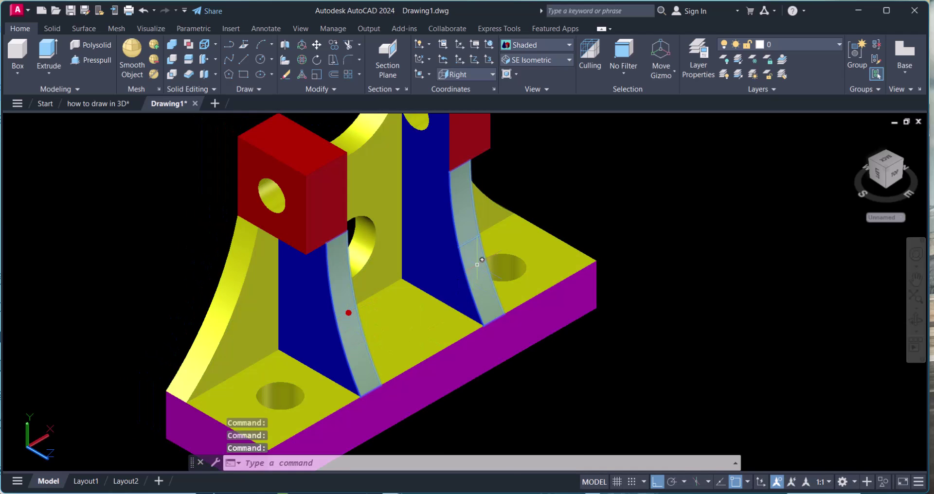
pyautogui.click(226, 303)
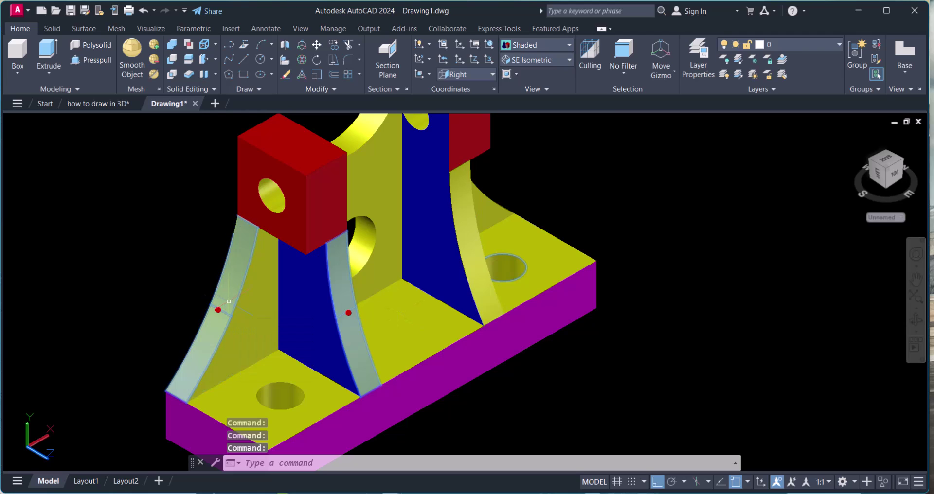
pyautogui.write('ch')
pyautogui.press('Return')
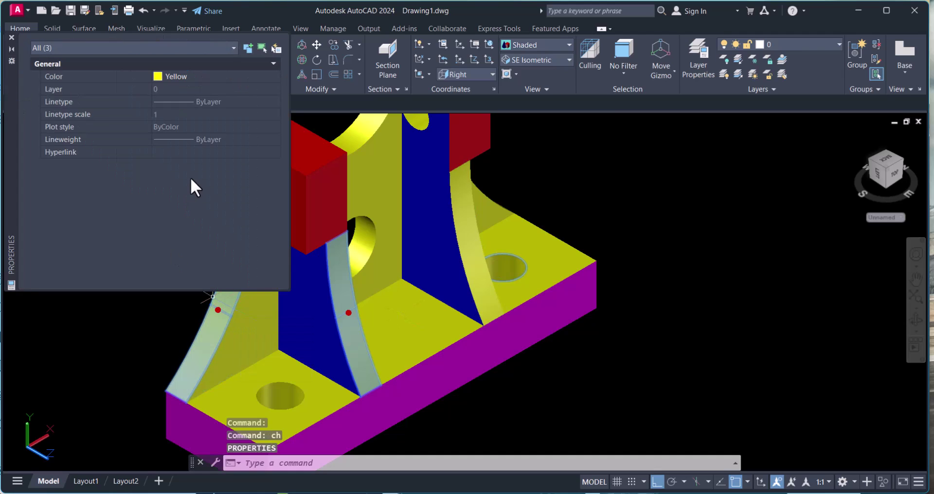
pyautogui.click(201, 78)
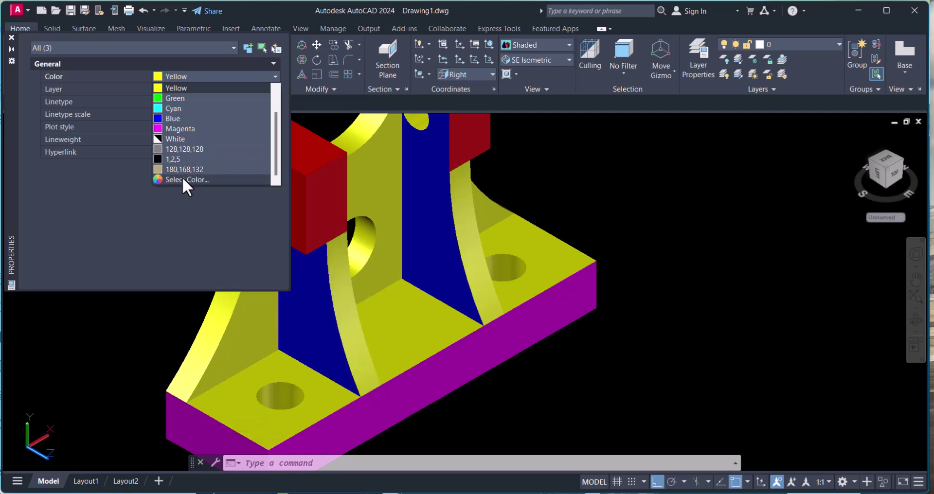
pyautogui.click(182, 179)
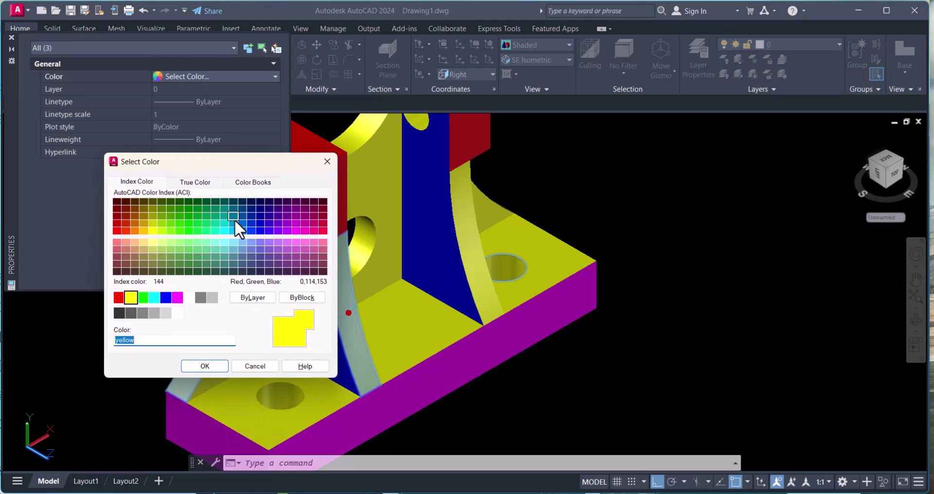
pyautogui.click(304, 229)
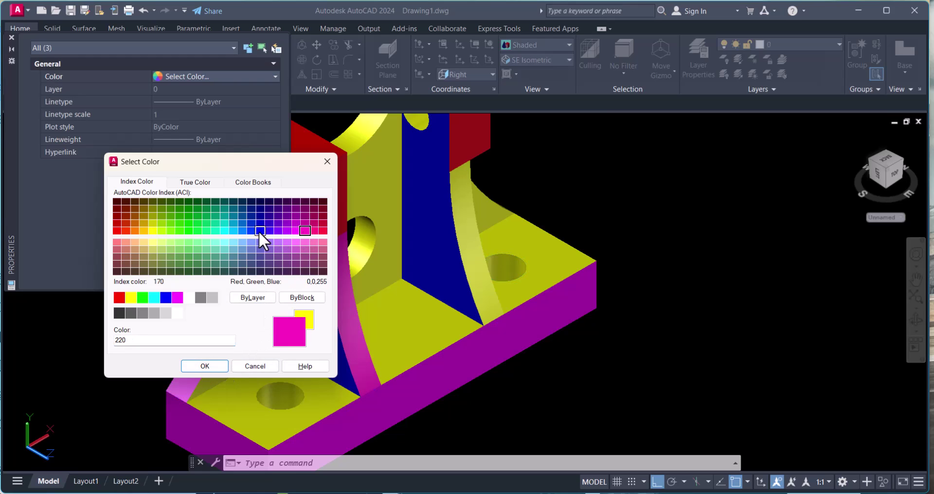
pyautogui.click(189, 230)
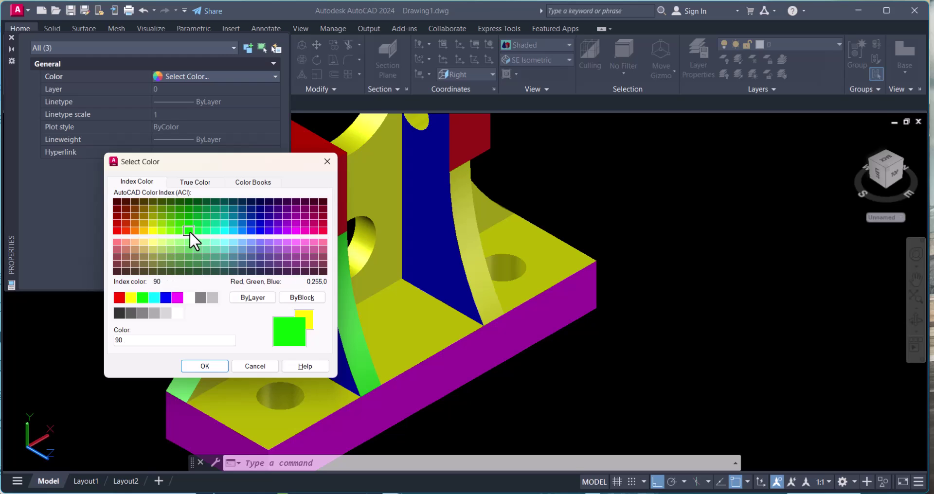
pyautogui.click(205, 366)
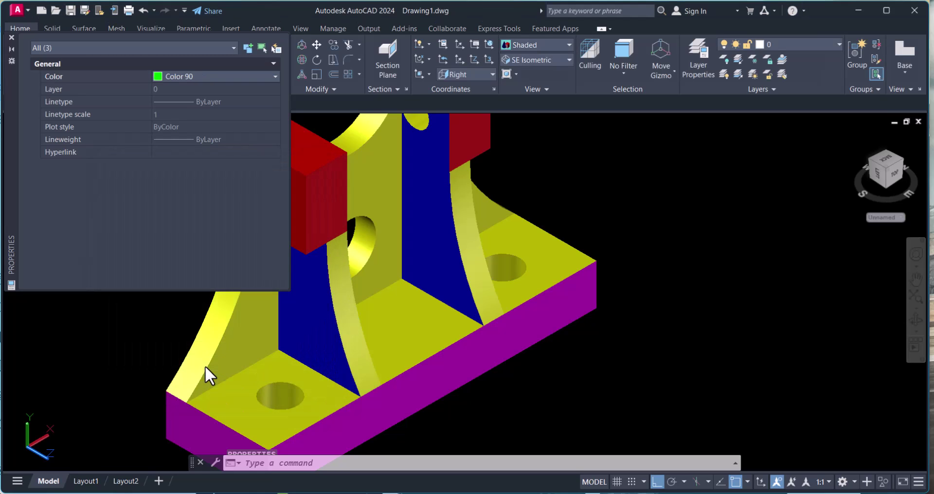
pyautogui.click(12, 37)
pyautogui.press('Escape')
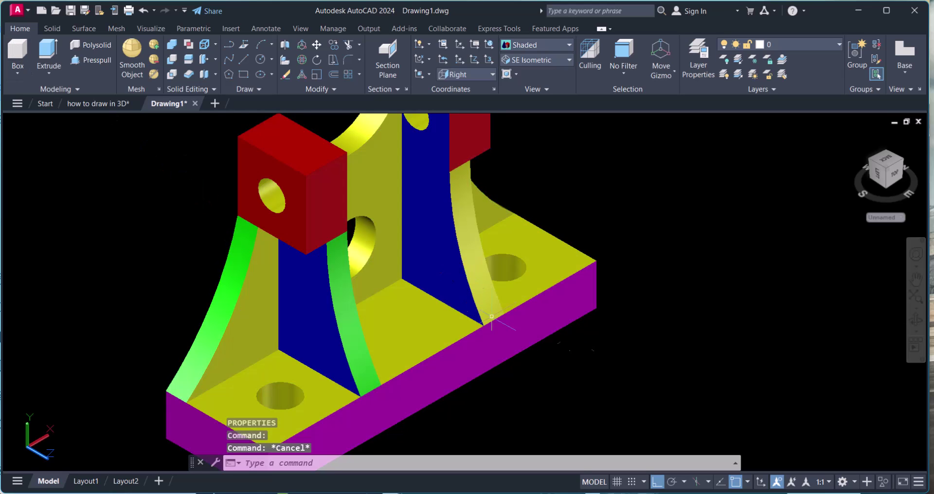
# Step: Give the right rib's curved face green colour 90 and zoom out
pyautogui.keyDown('ctrl'); pyautogui.click(475, 250); pyautogui.keyUp('ctrl')
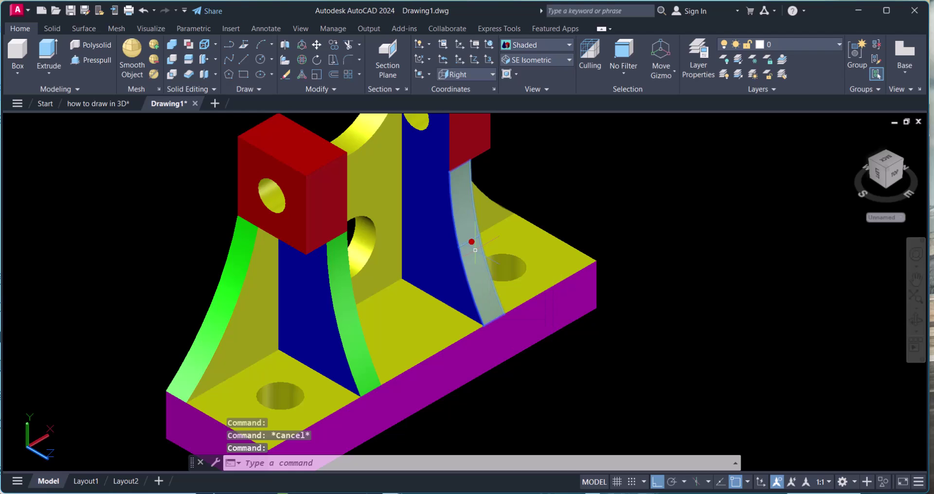
pyautogui.write('ch')
pyautogui.press('Return')
pyautogui.click(204, 79)
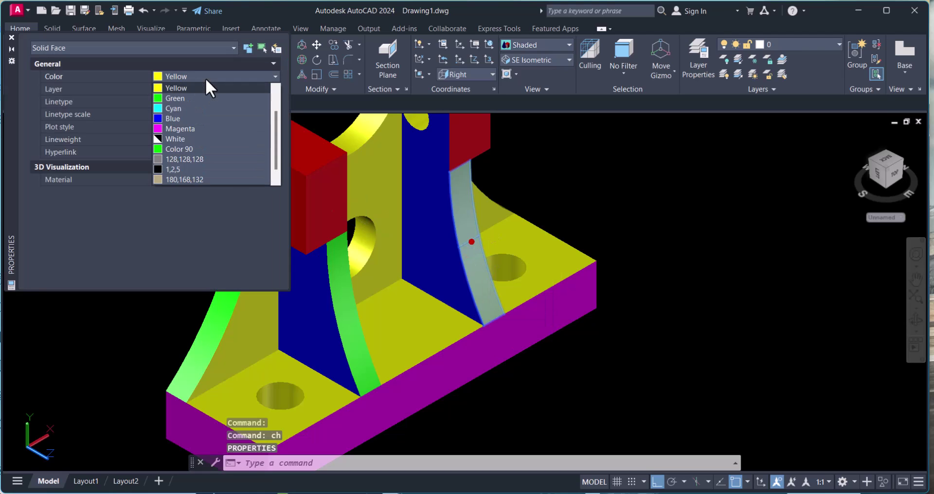
pyautogui.click(184, 149)
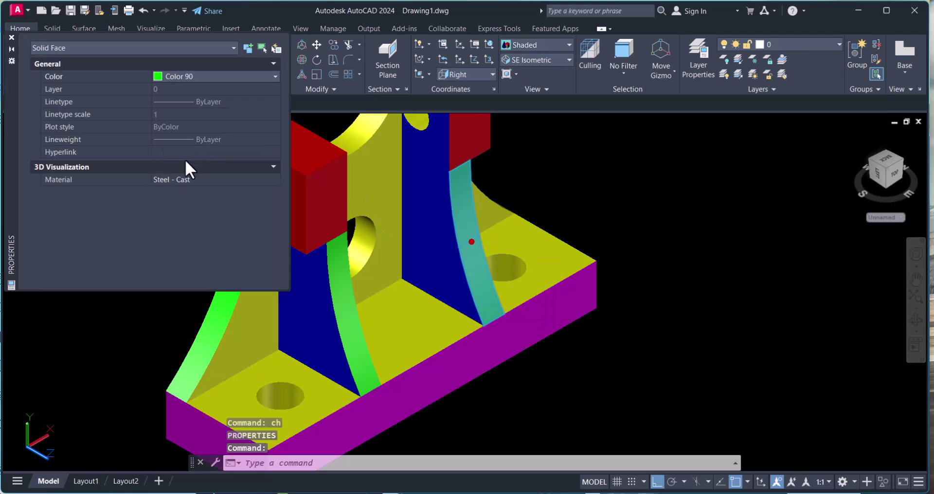
pyautogui.scroll(-3, 657, 292)
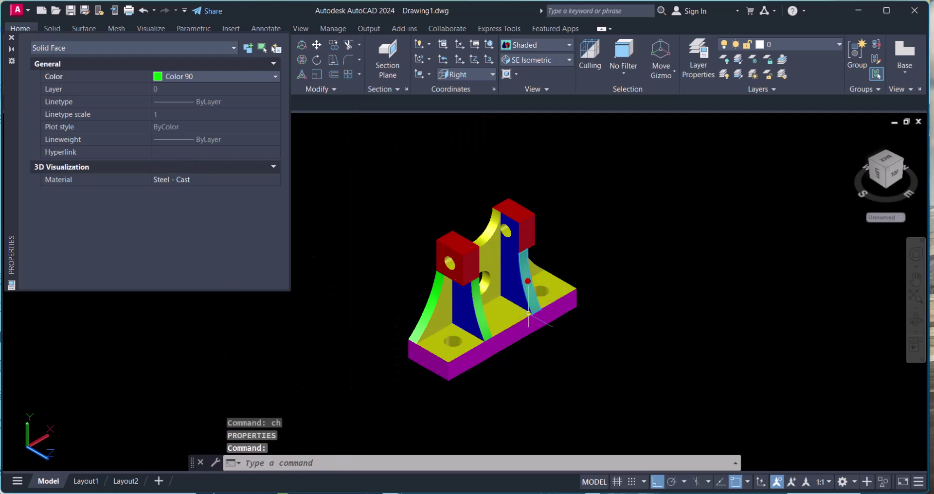
pyautogui.scroll(1, 539, 291)
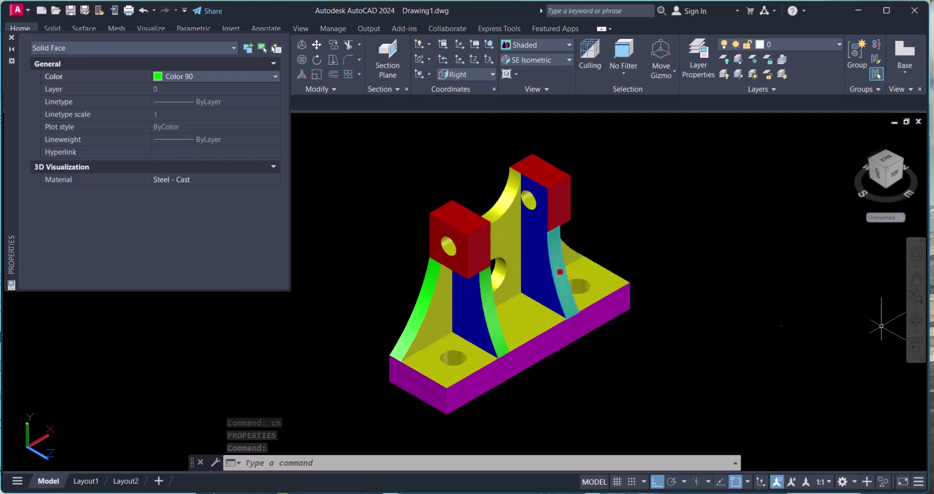
pyautogui.scroll(1, 506, 349)
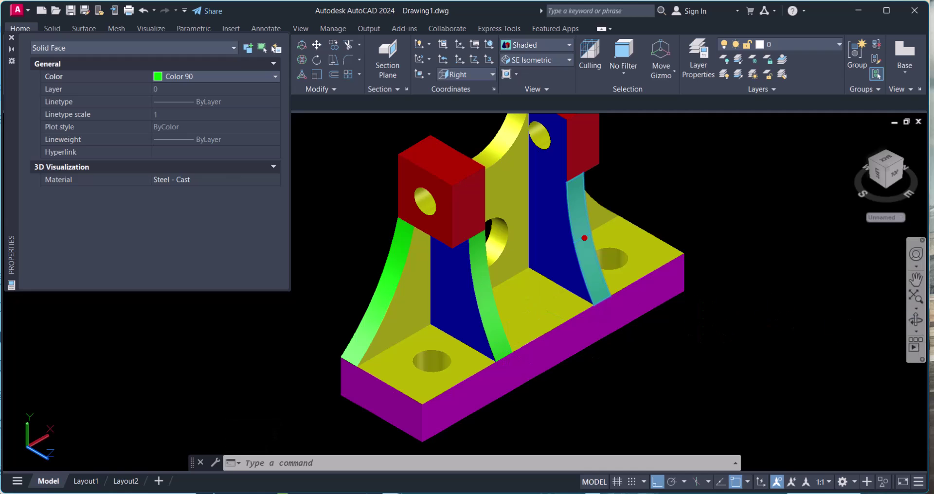
# Step: Orbit the bracket to a near-front view
pyautogui.click(916, 323)
pyautogui.moveTo(604, 369)
pyautogui.mouseDown()
pyautogui.moveTo(517, 337)
pyautogui.moveTo(596, 375)
pyautogui.moveTo(608, 355)
pyautogui.mouseUp()
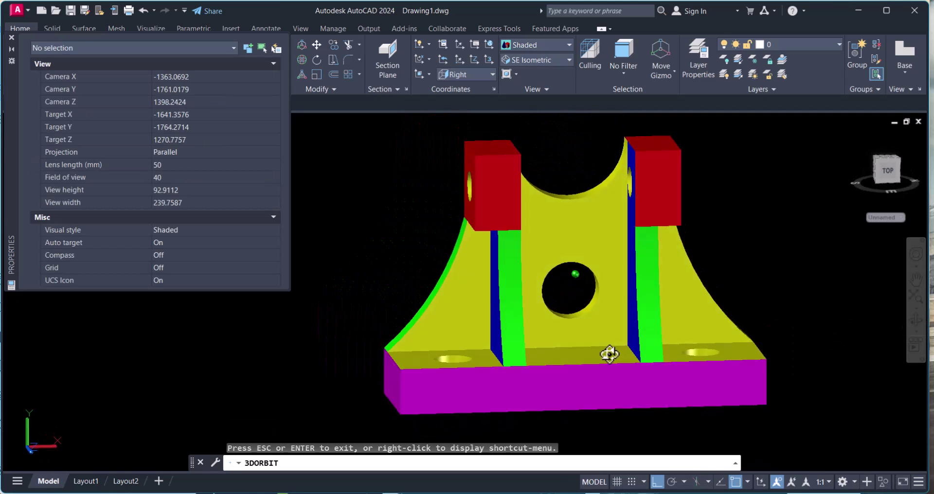
pyautogui.press('Escape')
pyautogui.keyDown('ctrl'); pyautogui.click(647, 297); pyautogui.keyUp('ctrl')
pyautogui.press('Escape')
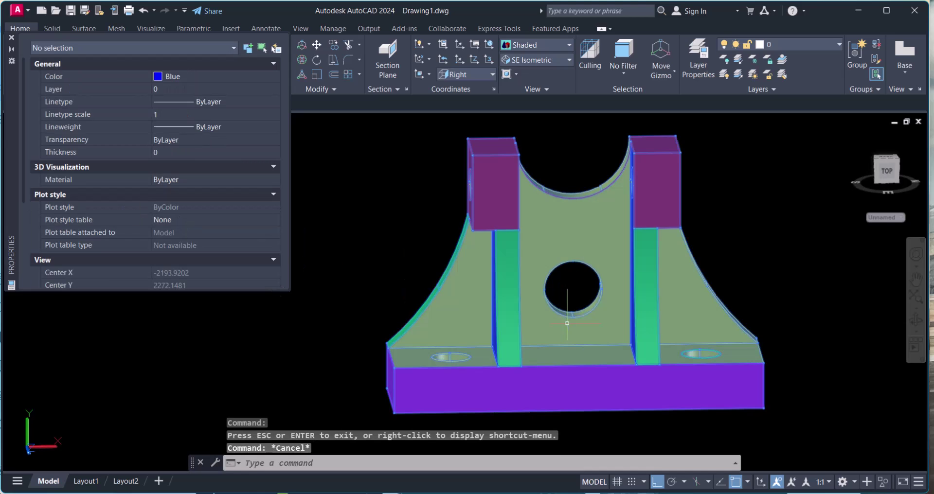
# Step: Colour the central, left and right front faces cyan
pyautogui.keyDown('ctrl'); pyautogui.click(599, 239); pyautogui.keyUp('ctrl')
pyautogui.keyDown('ctrl'); pyautogui.click(465, 317); pyautogui.keyUp('ctrl')
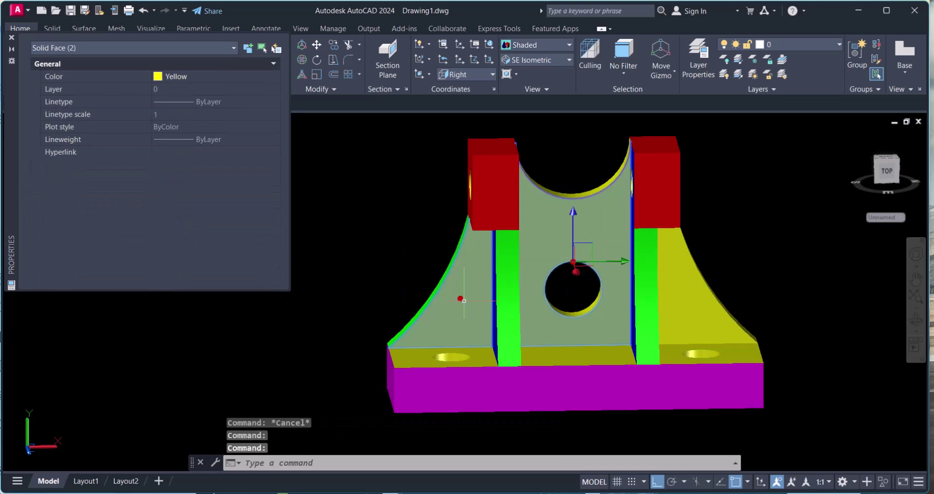
pyautogui.keyDown('ctrl'); pyautogui.click(691, 297); pyautogui.keyUp('ctrl')
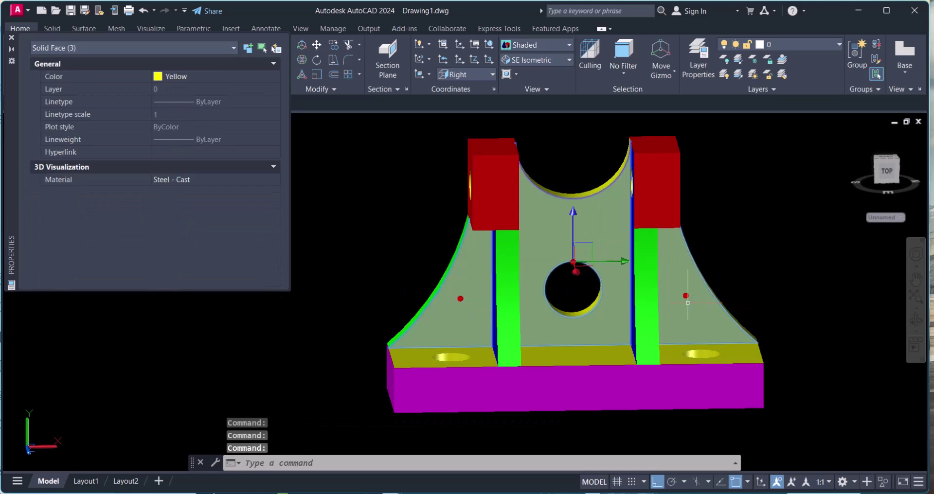
pyautogui.click(238, 77)
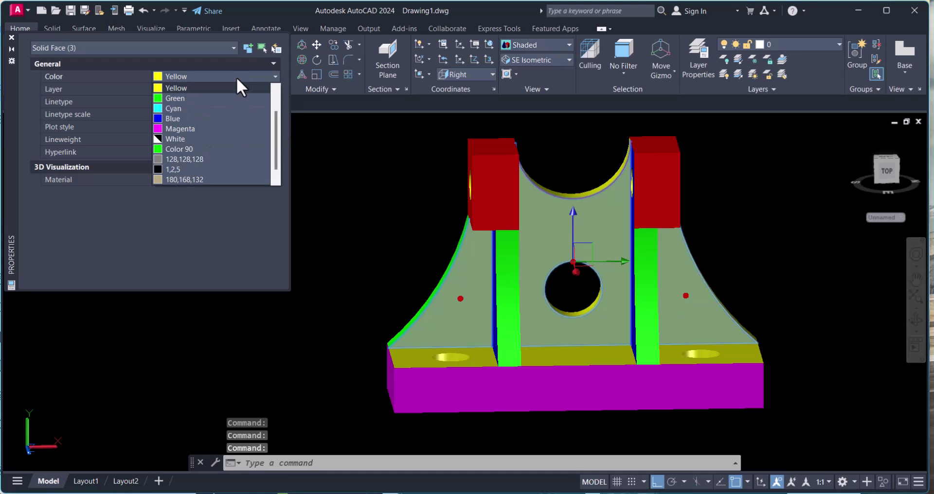
pyautogui.click(184, 111)
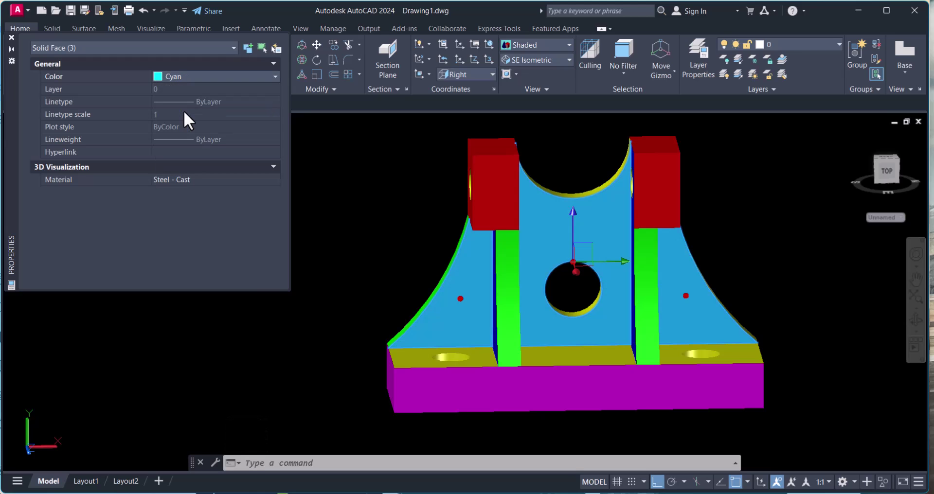
pyautogui.press('Escape')
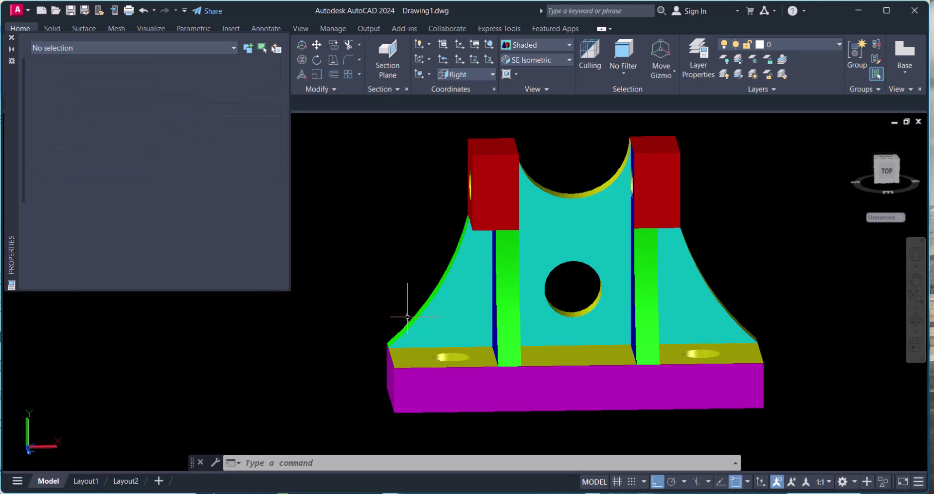
# Step: Orbit slightly and colour one edge of the front face dark teal, colour 147
pyautogui.click(915, 320)
pyautogui.moveTo(555, 321)
pyautogui.mouseDown()
pyautogui.moveTo(543, 321)
pyautogui.moveTo(590, 359)
pyautogui.moveTo(642, 365)
pyautogui.moveTo(622, 381)
pyautogui.moveTo(479, 360)
pyautogui.moveTo(348, 326)
pyautogui.moveTo(367, 340)
pyautogui.moveTo(535, 373)
pyautogui.moveTo(805, 344)
pyautogui.moveTo(792, 350)
pyautogui.mouseUp()
pyautogui.press('Escape')
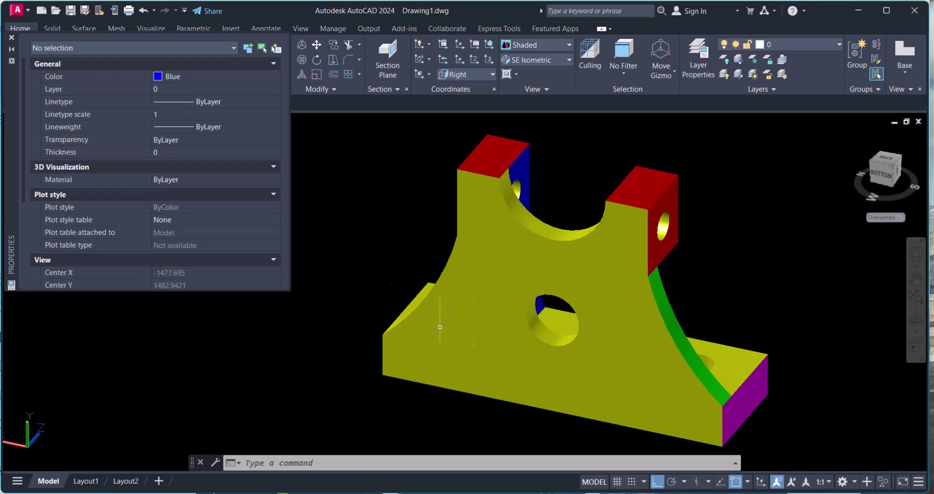
pyautogui.keyDown('ctrl'); pyautogui.click(484, 311); pyautogui.keyUp('ctrl')
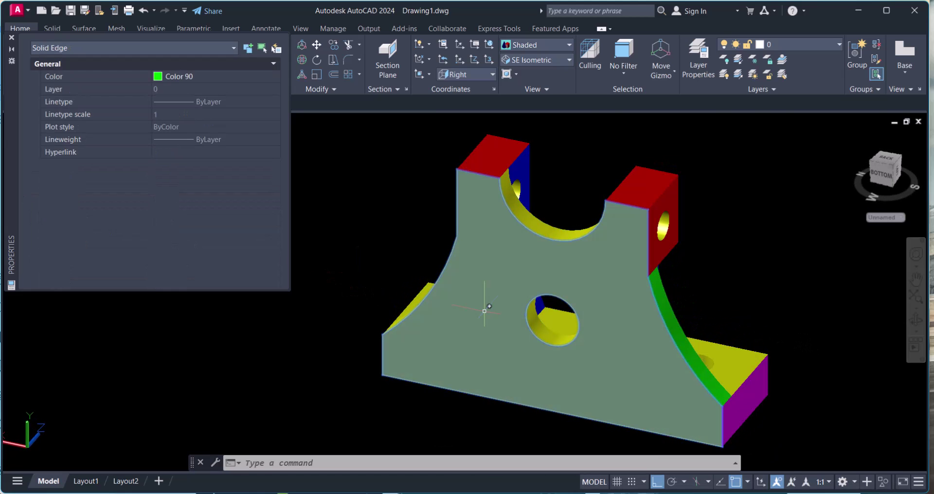
pyautogui.click(247, 78)
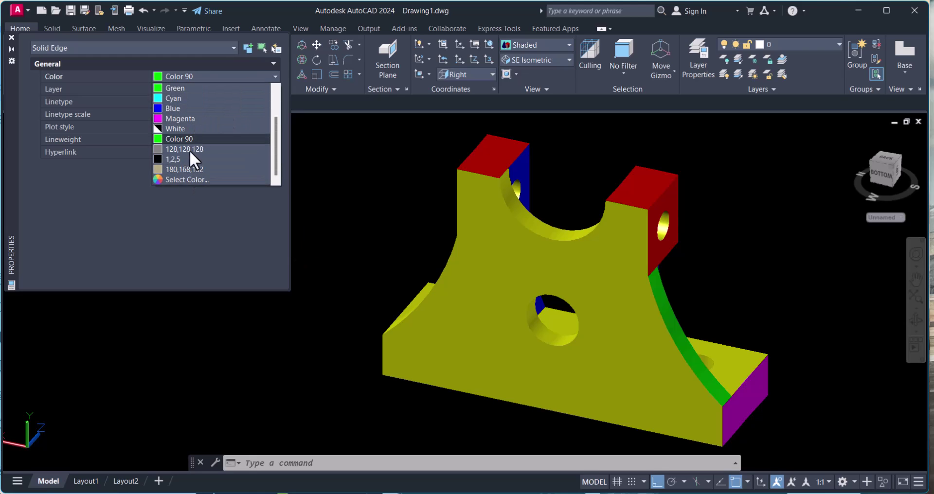
pyautogui.scroll(2, 189, 150)
pyautogui.scroll(-2, 200, 164)
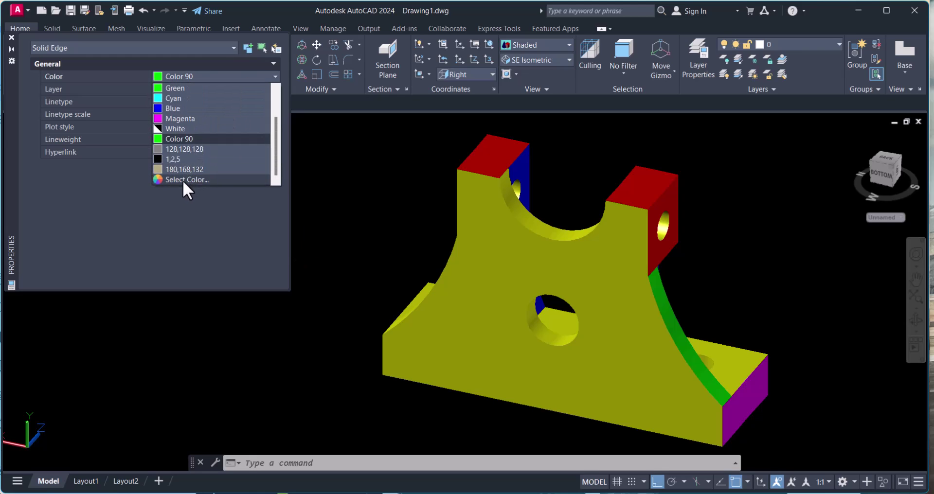
pyautogui.click(177, 177)
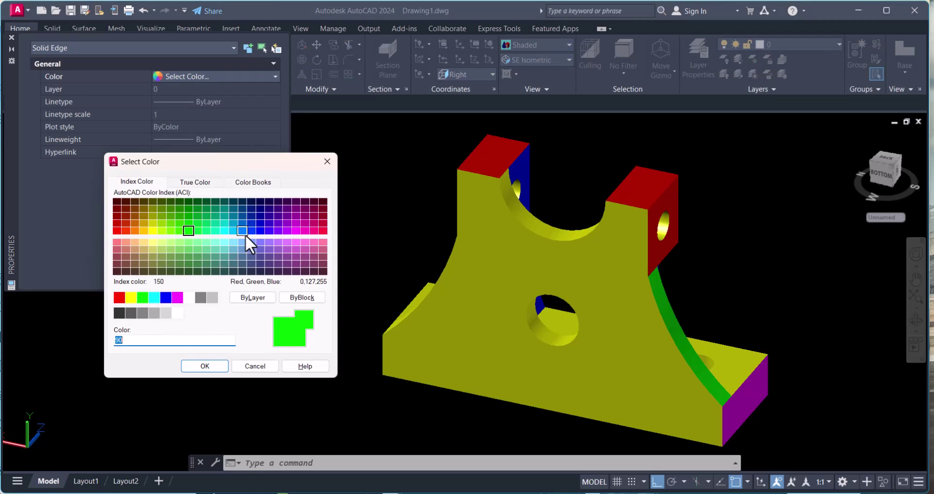
pyautogui.click(235, 265)
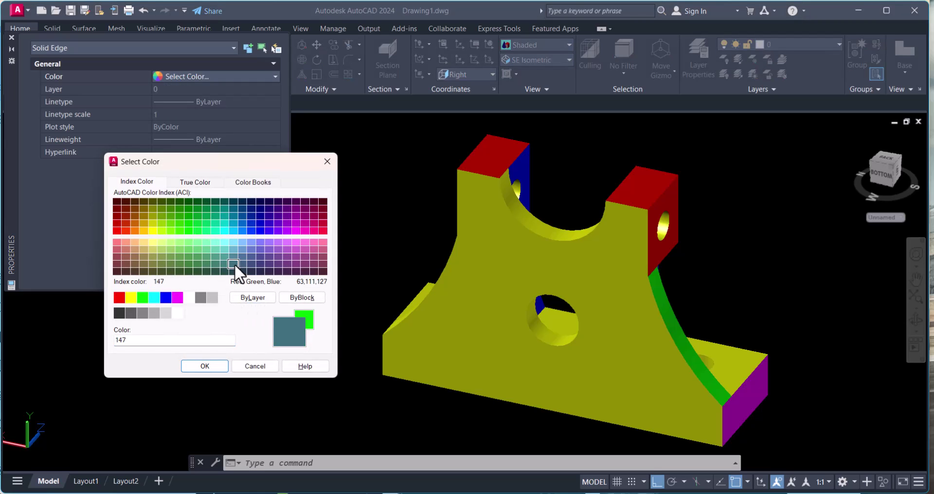
pyautogui.click(204, 365)
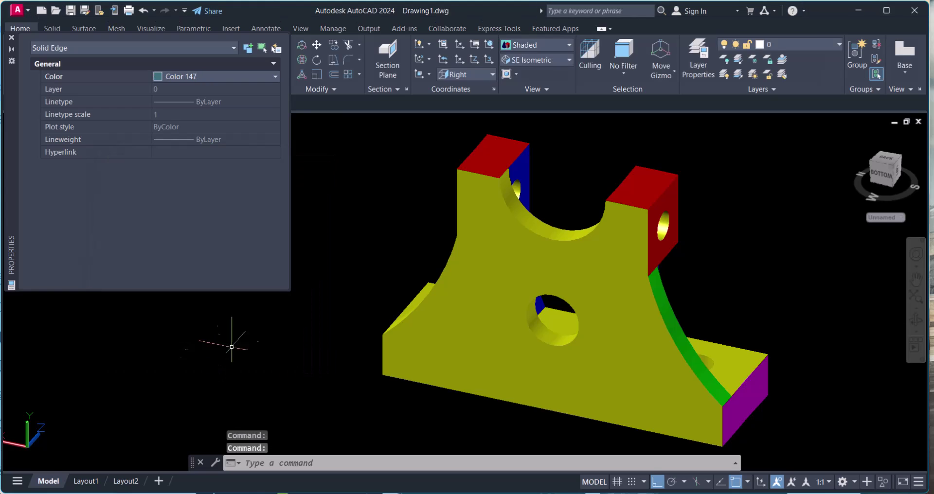
# Step: Apply colour 147 to the bracket's large front face
pyautogui.click(486, 281)
pyautogui.press('Escape')
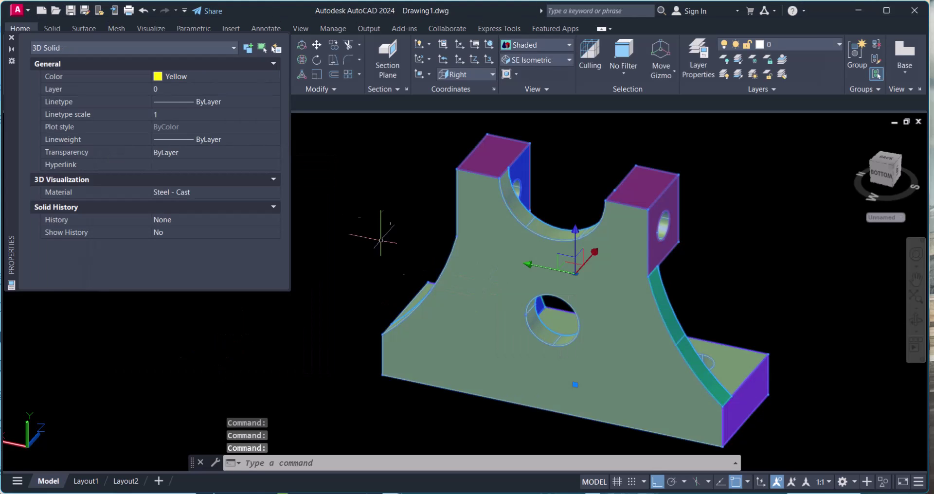
pyautogui.keyDown('ctrl'); pyautogui.click(475, 317); pyautogui.keyUp('ctrl')
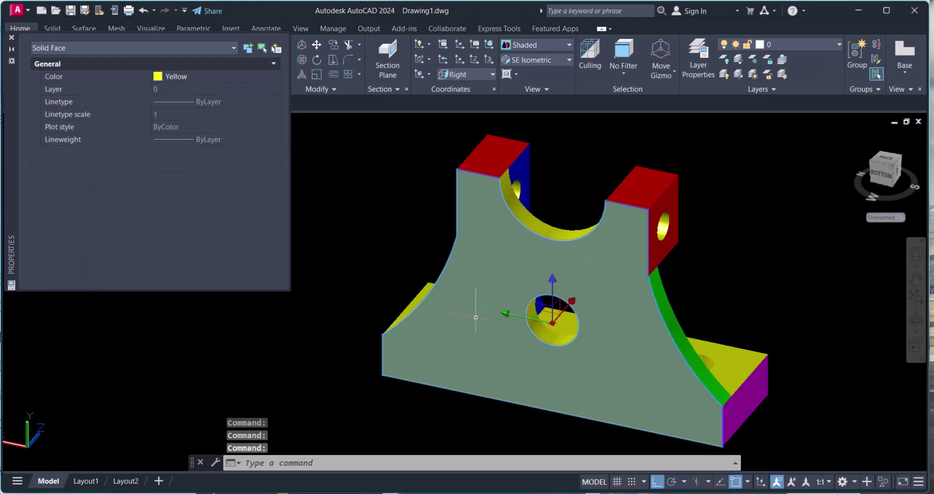
pyautogui.click(207, 75)
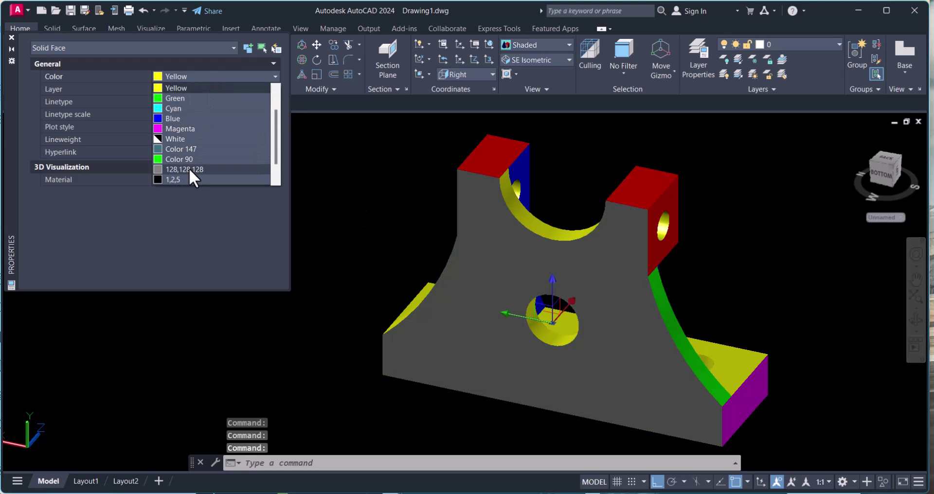
pyautogui.click(184, 149)
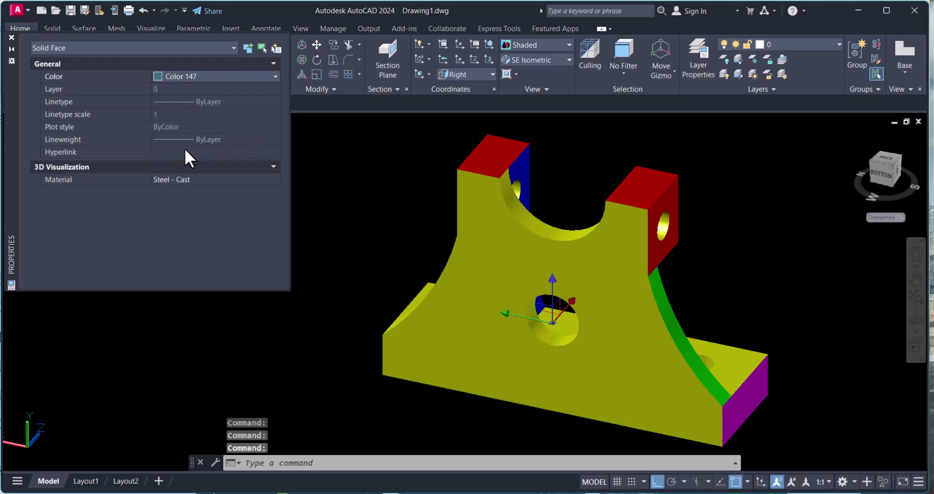
pyautogui.press('Escape')
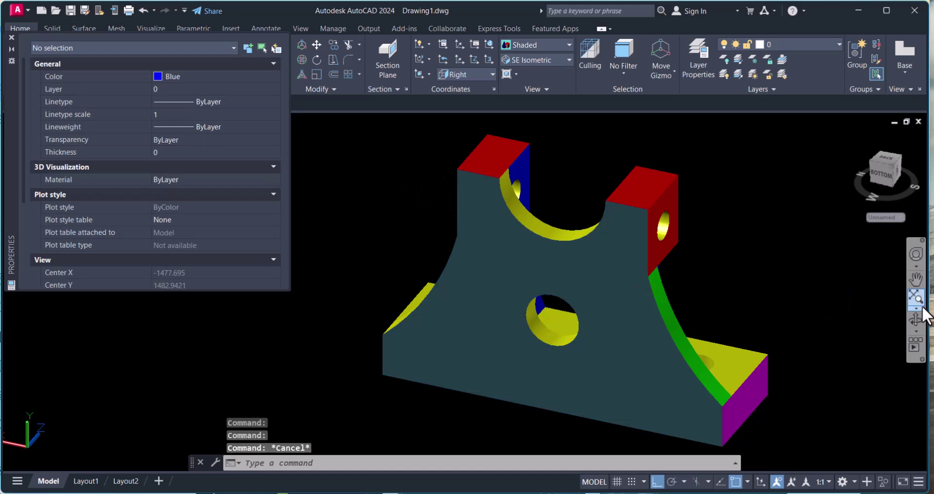
# Step: Orbit to the bracket's far side and recolor both upright web faces light grey
pyautogui.click(915, 319)
pyautogui.moveTo(676, 306)
pyautogui.mouseDown()
pyautogui.moveTo(411, 307)
pyautogui.moveTo(427, 359)
pyautogui.moveTo(492, 371)
pyautogui.moveTo(394, 308)
pyautogui.moveTo(346, 304)
pyautogui.moveTo(346, 323)
pyautogui.moveTo(457, 239)
pyautogui.mouseUp()
pyautogui.press('Escape')
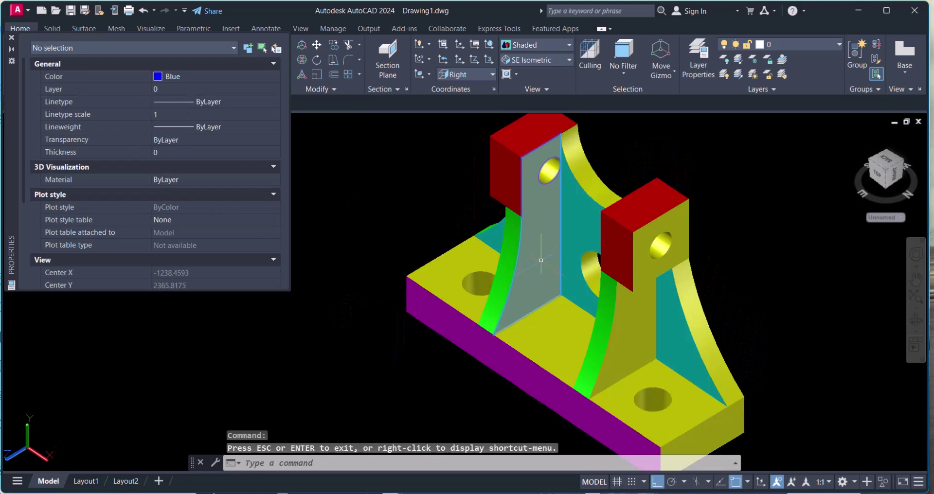
pyautogui.keyDown('ctrl'); pyautogui.click(541, 260); pyautogui.keyUp('ctrl')
pyautogui.keyDown('ctrl'); pyautogui.click(631, 349); pyautogui.keyUp('ctrl')
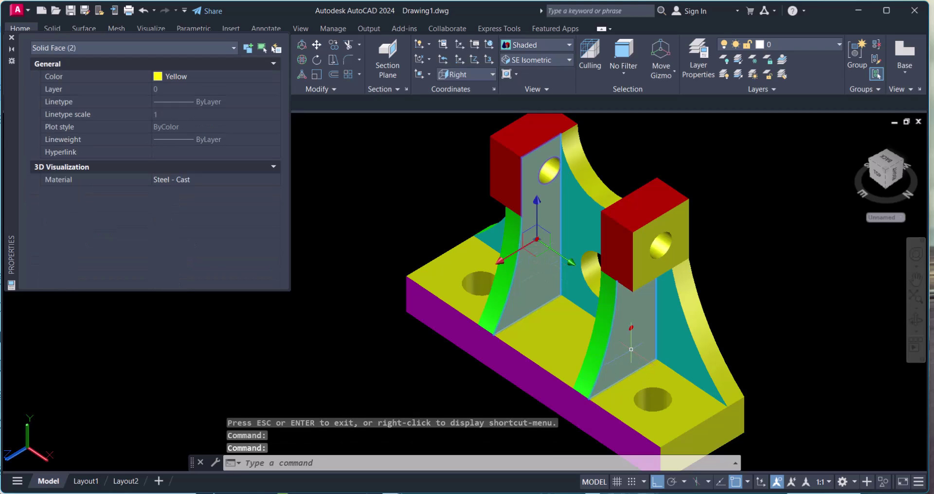
pyautogui.click(197, 77)
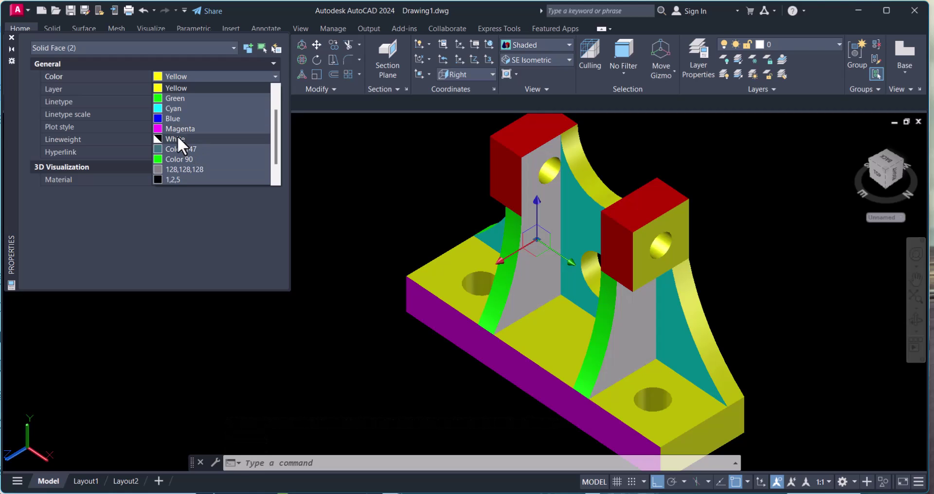
pyautogui.scroll(1, 181, 103)
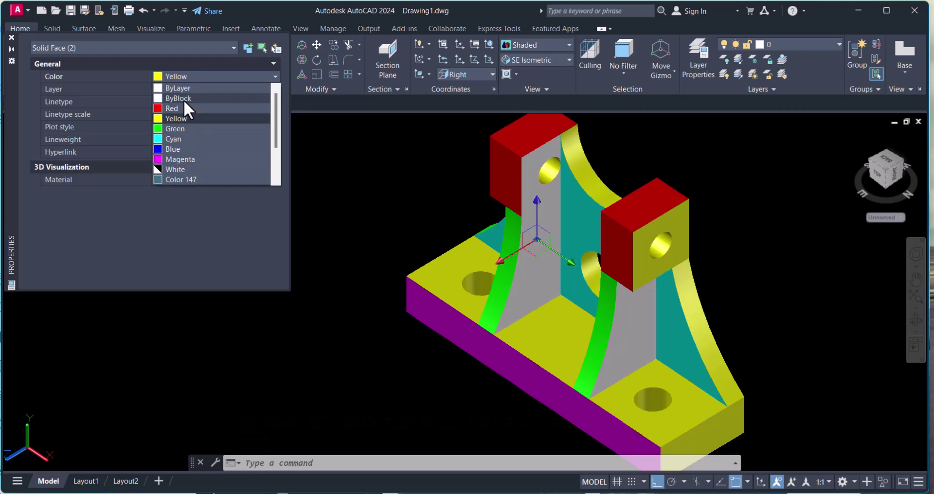
pyautogui.click(185, 99)
# Step: Color the right rib's curved face and the right block's end face blue
pyautogui.press('Escape')
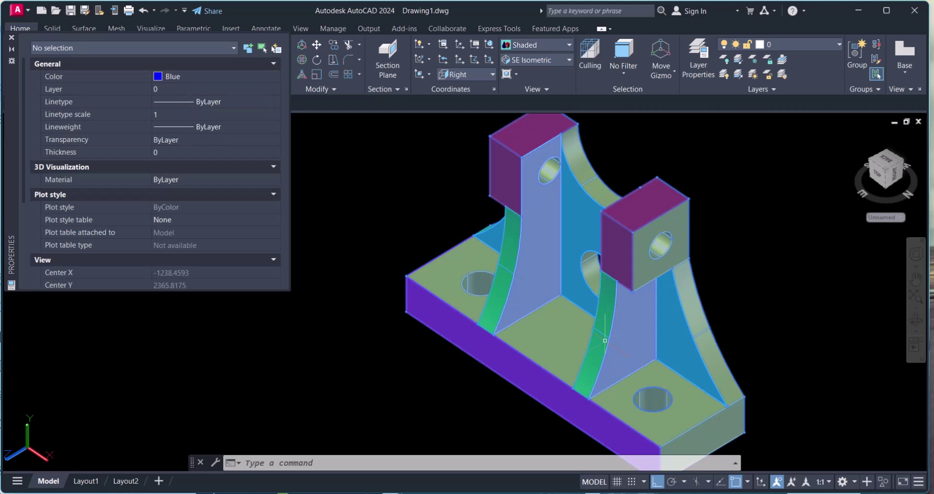
pyautogui.scroll(-1, 902, 214)
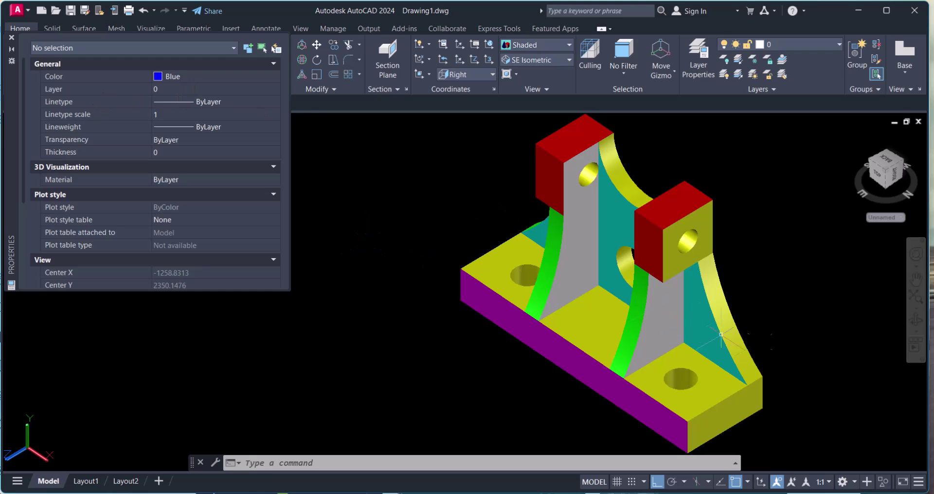
pyautogui.scroll(2, 724, 319)
pyautogui.keyDown('ctrl'); pyautogui.click(724, 319); pyautogui.keyUp('ctrl')
pyautogui.scroll(-2, 723, 319)
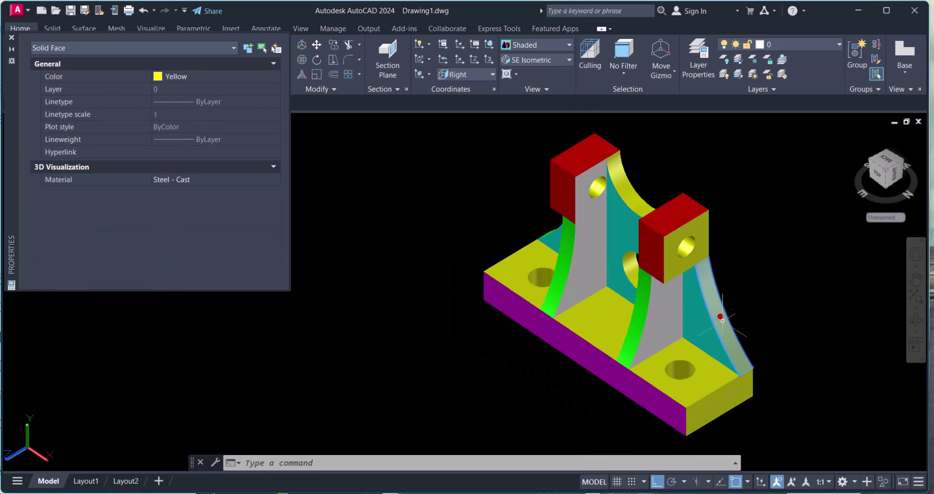
pyautogui.keyDown('ctrl'); pyautogui.click(636, 203); pyautogui.keyUp('ctrl')
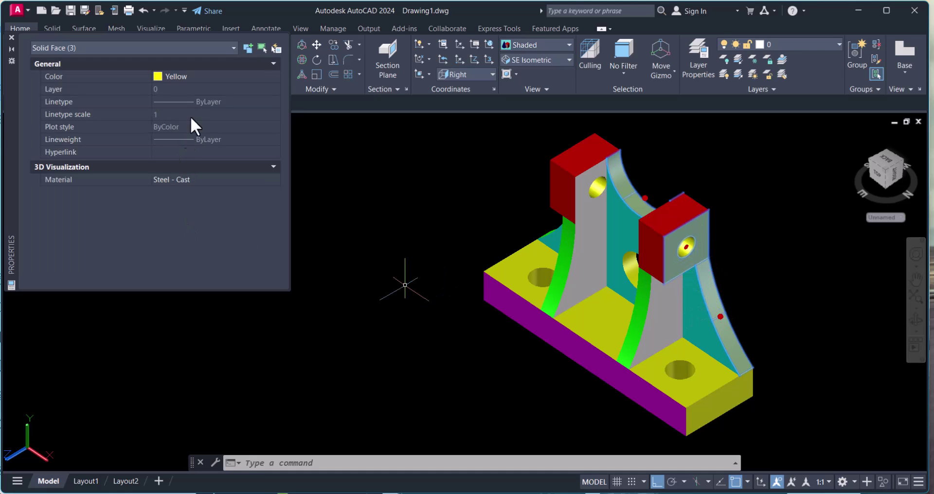
pyautogui.click(197, 77)
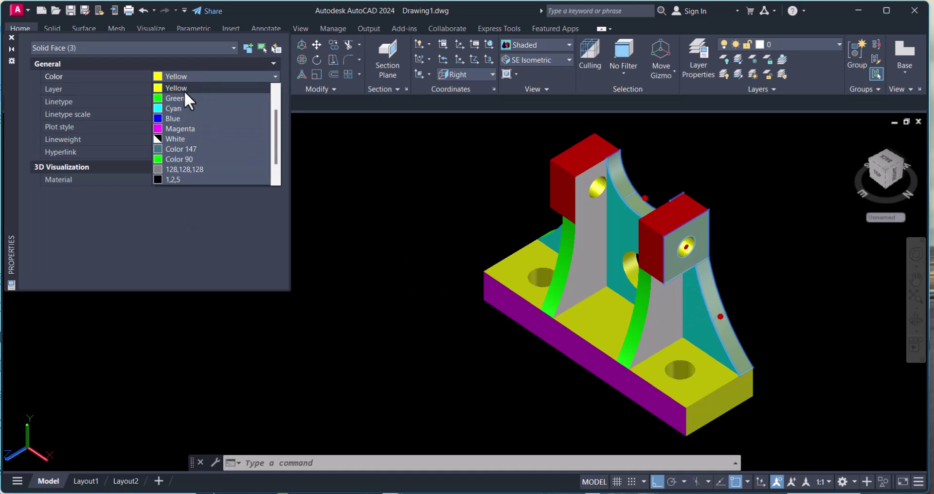
pyautogui.click(175, 121)
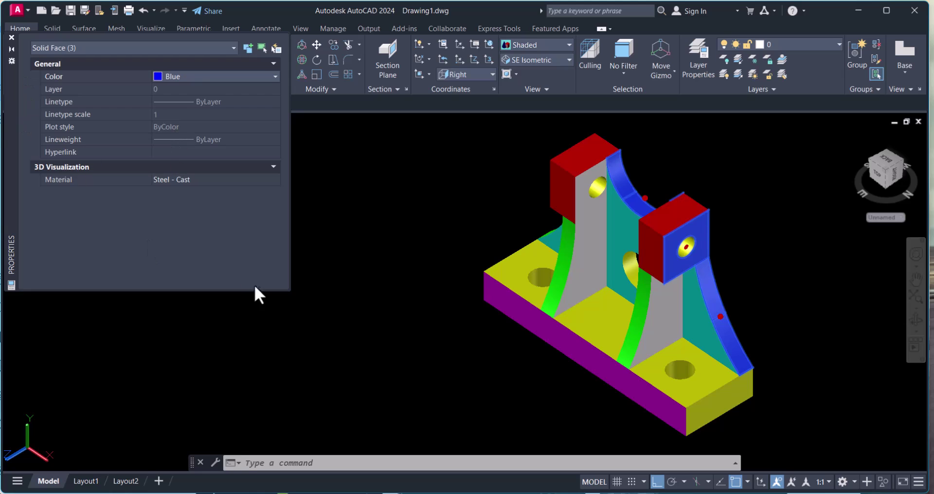
pyautogui.press('Escape')
pyautogui.scroll(-4, 559, 309)
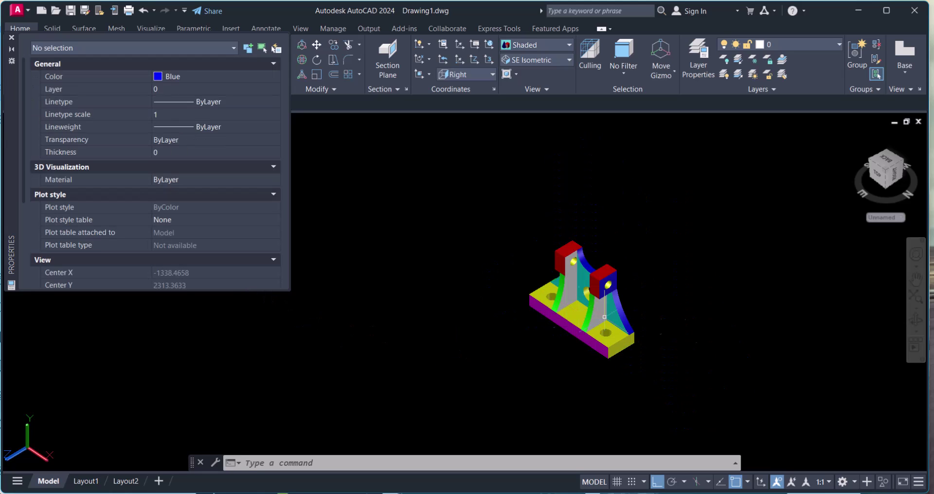
# Step: Orbit, zoom and center the bracket in a front-facing view, closing the Properties palette
pyautogui.click(916, 320)
pyautogui.moveTo(588, 317)
pyautogui.mouseDown()
pyautogui.moveTo(749, 303)
pyautogui.moveTo(844, 323)
pyautogui.moveTo(594, 317)
pyautogui.moveTo(536, 290)
pyautogui.moveTo(561, 321)
pyautogui.moveTo(486, 307)
pyautogui.moveTo(541, 308)
pyautogui.mouseUp()
pyautogui.scroll(3, 577, 312)
pyautogui.scroll(1, 561, 329)
pyautogui.scroll(1, 541, 308)
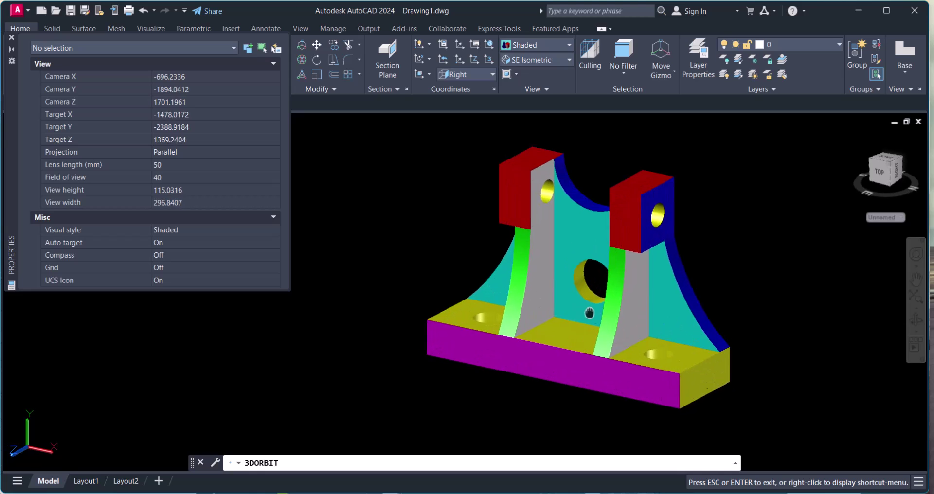
pyautogui.moveTo(541, 309); pyautogui.dragTo(531, 271, button='middle')
pyautogui.scroll(1, 544, 261)
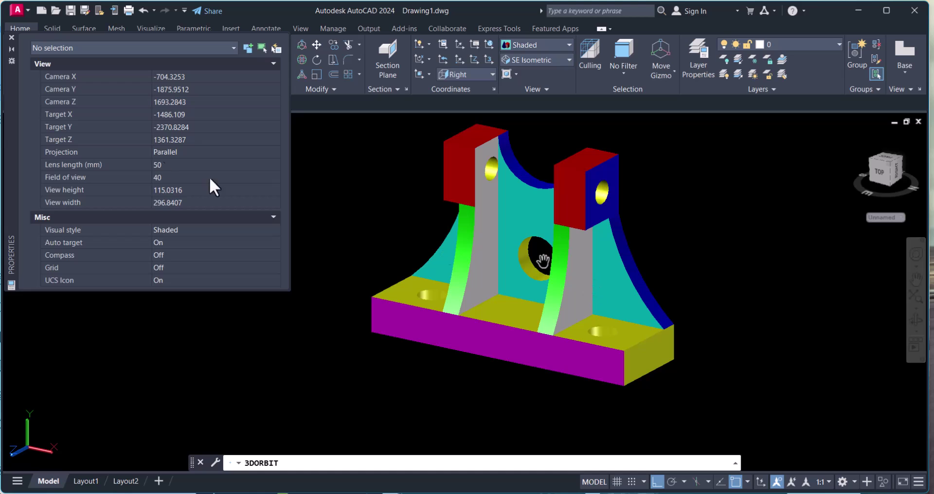
pyautogui.click(11, 38)
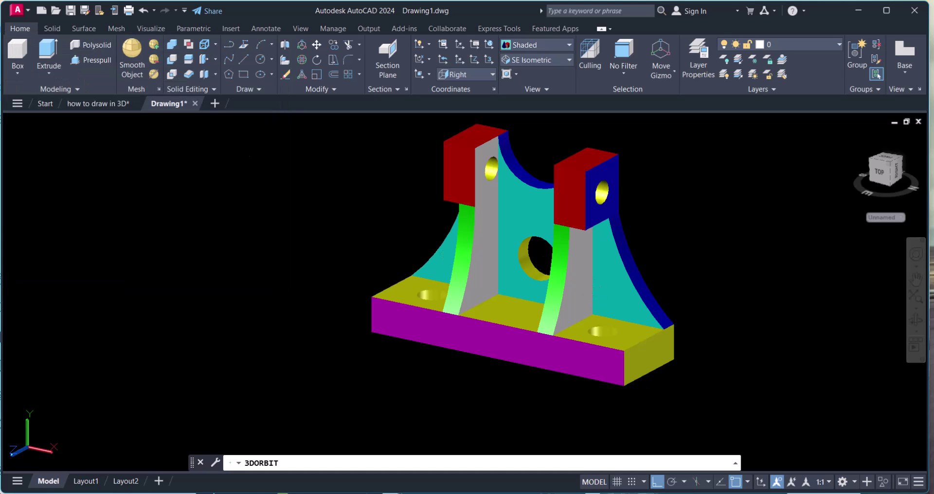
pyautogui.press('Escape')
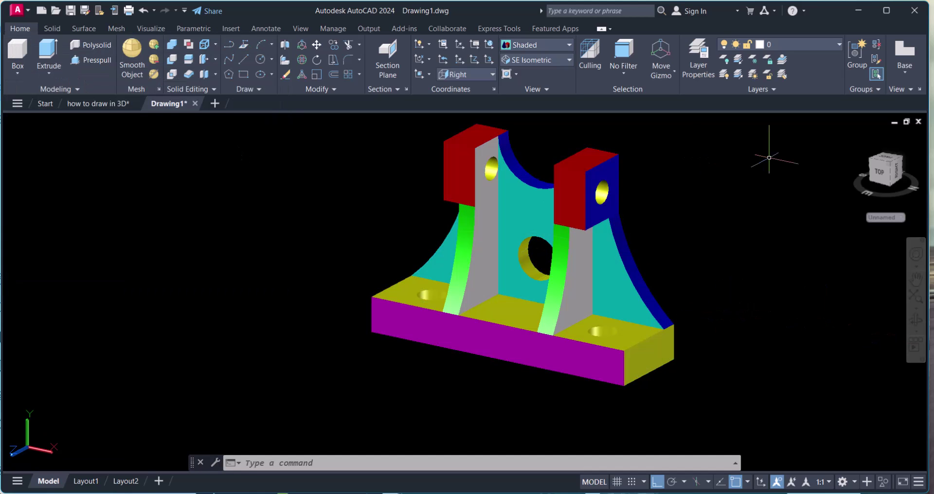